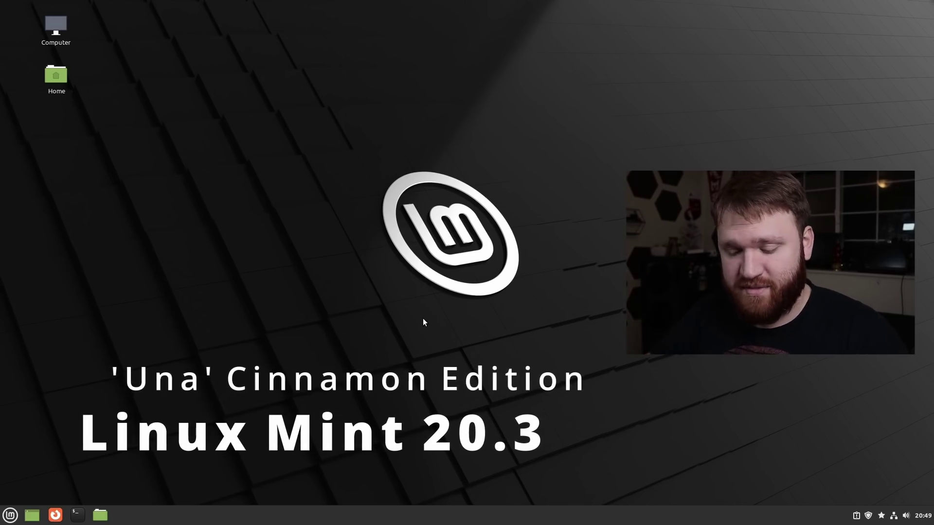
Launch Hypnotix from a 'tv' menu search and open its Free-TV TV Channels list.
key("super")
type("tv")
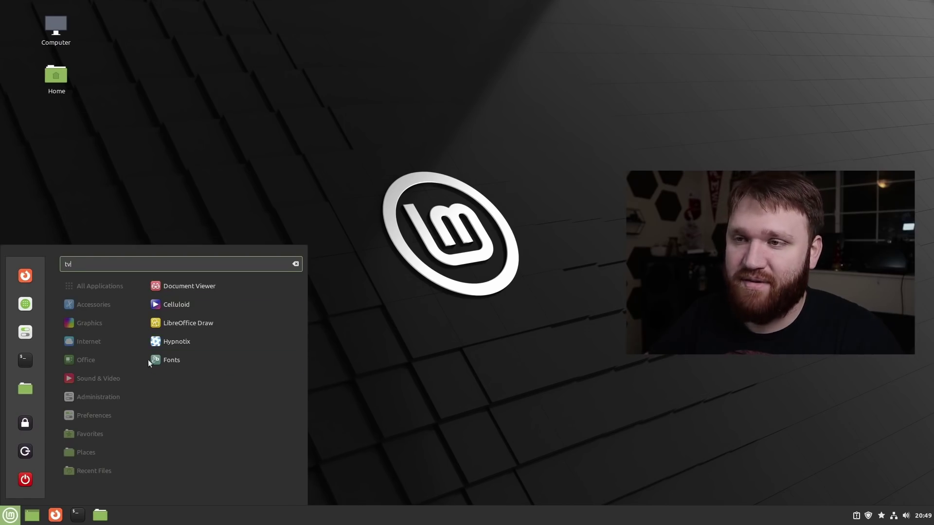
left_click(174, 343)
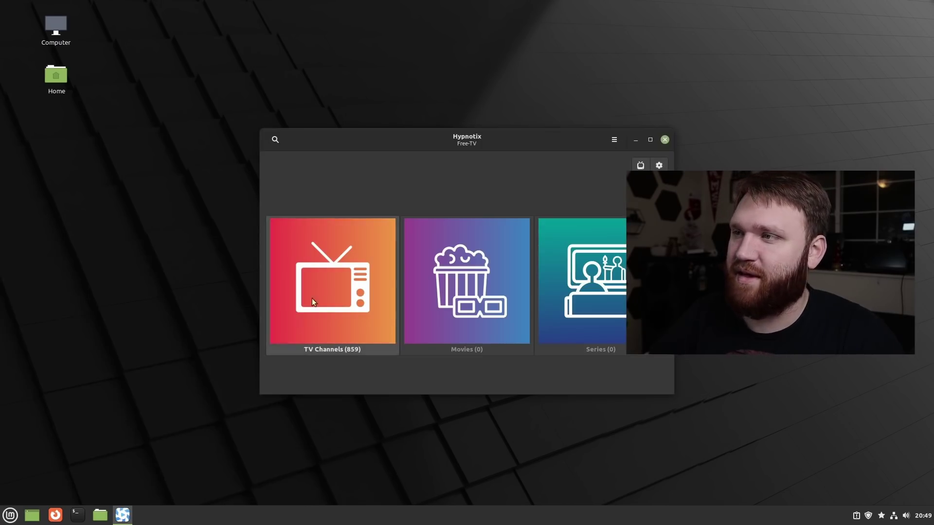
left_click_drag(573, 153, 379, 120)
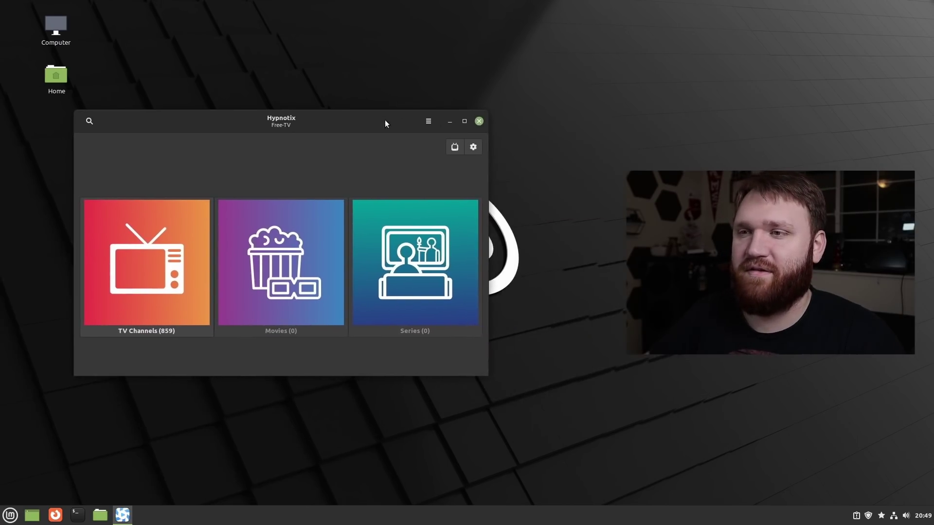
left_click(123, 270)
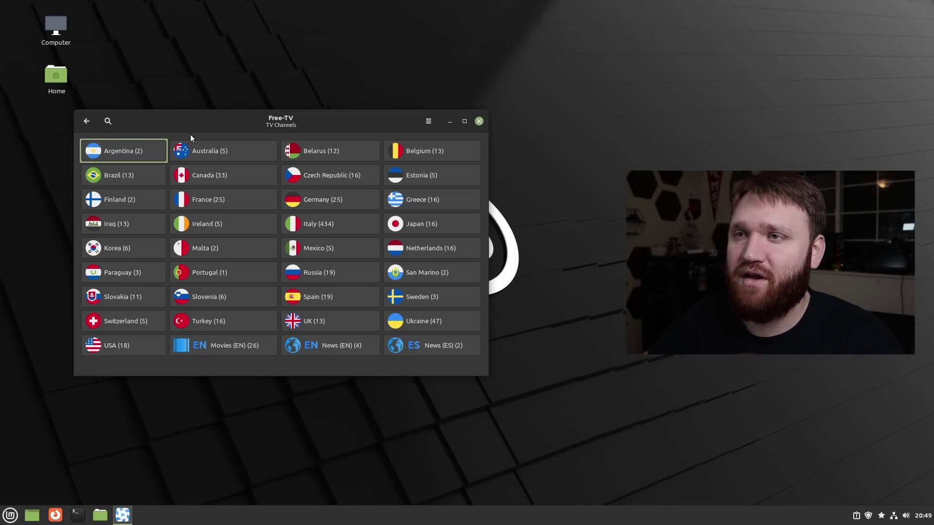
Search Hypnotix for sports channels and play ALL Sports Brasil in mpv.
left_click(108, 123)
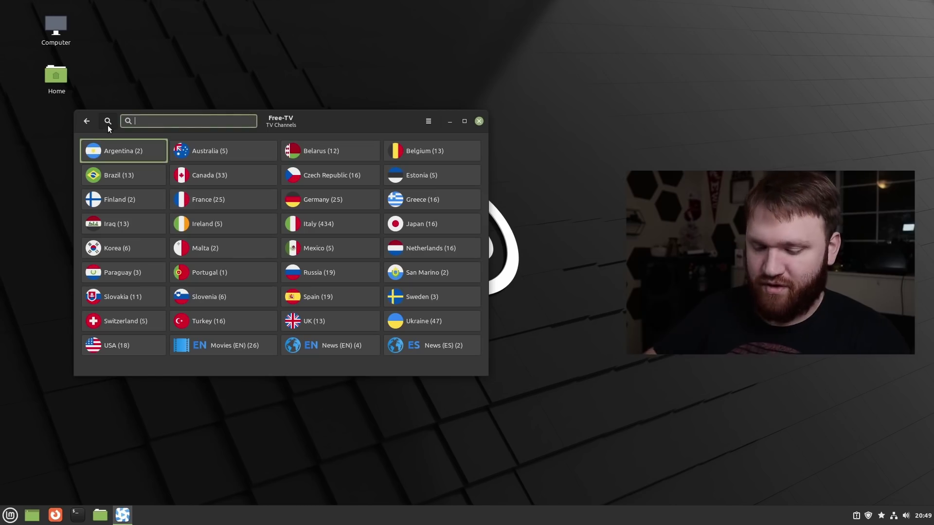
type("st")
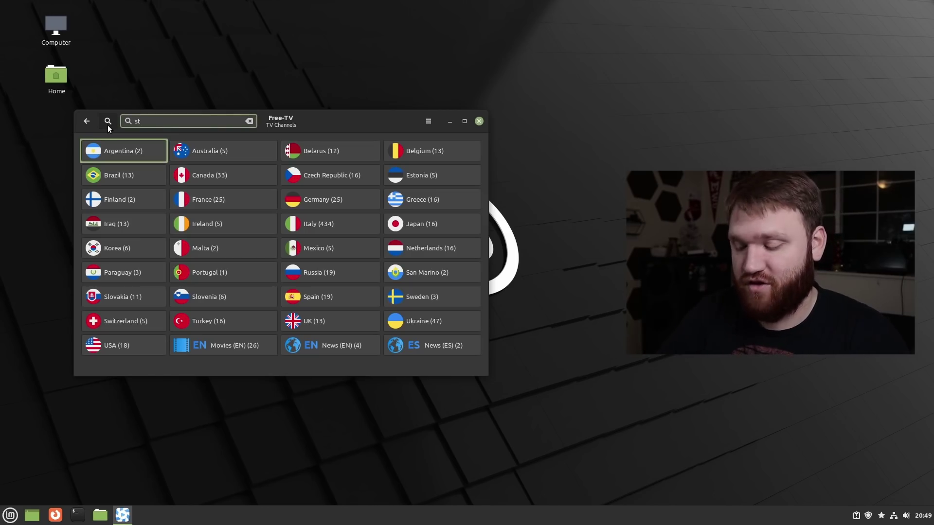
type("orts")
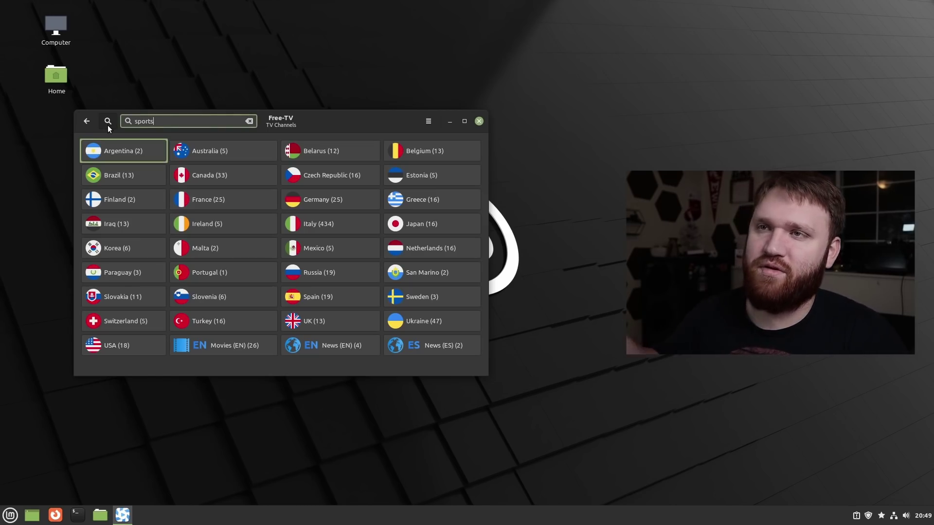
key("Return")
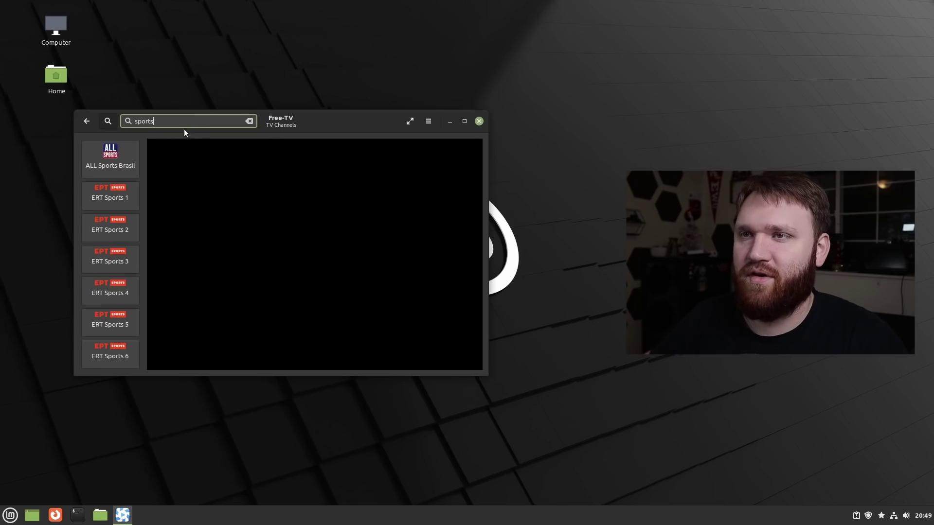
left_click(90, 158)
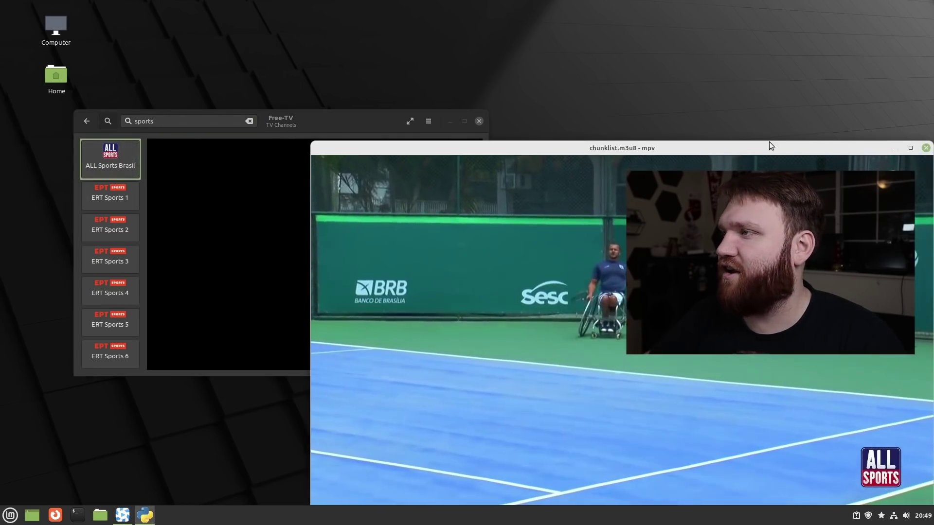
left_click_drag(771, 145, 632, 66)
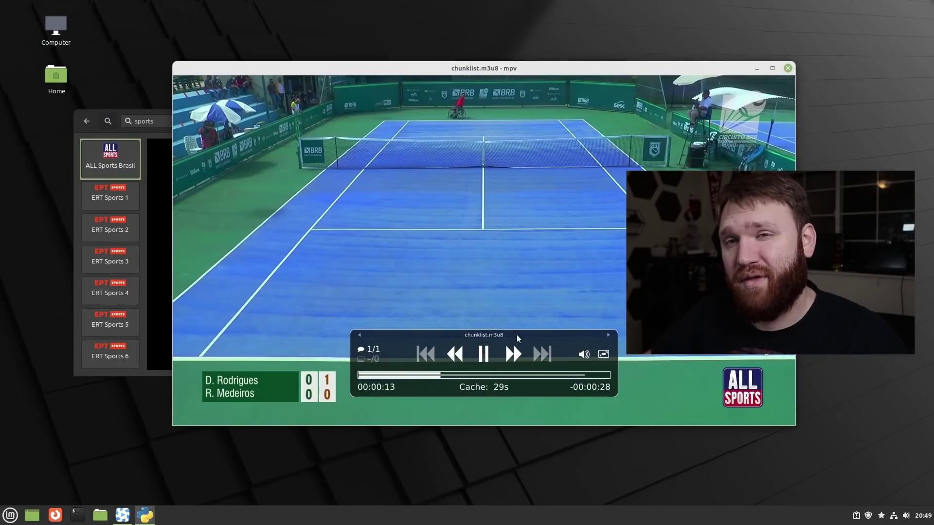
Move the mpv player aside, then close Hypnotix together with its player.
left_click_drag(303, 70, 285, 85)
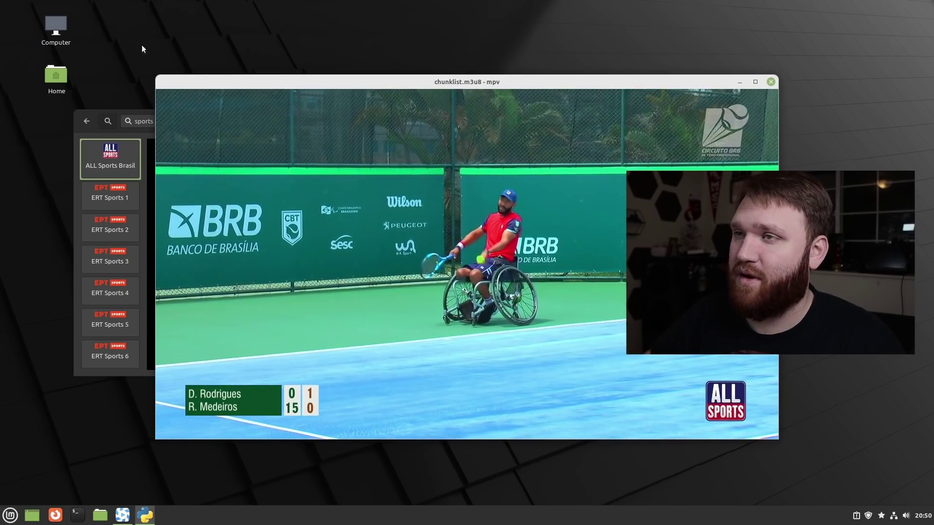
left_click(140, 134)
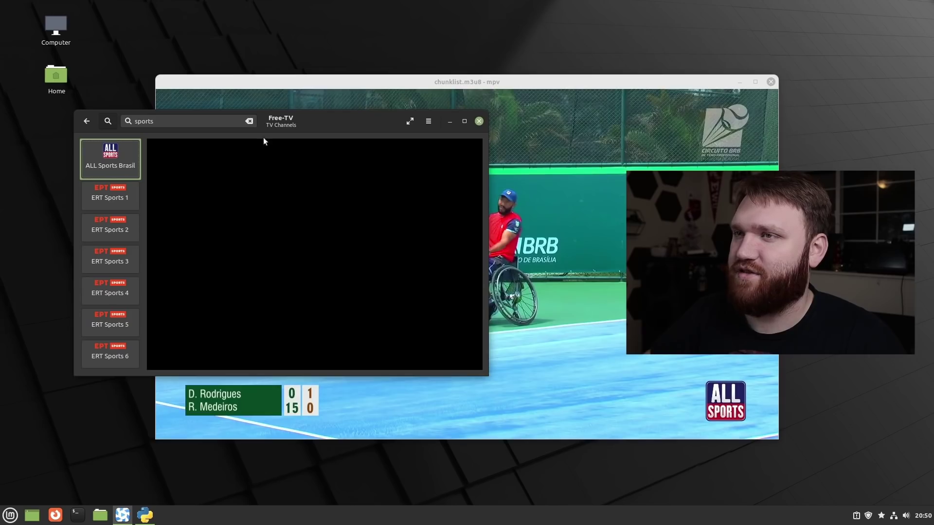
left_click(479, 122)
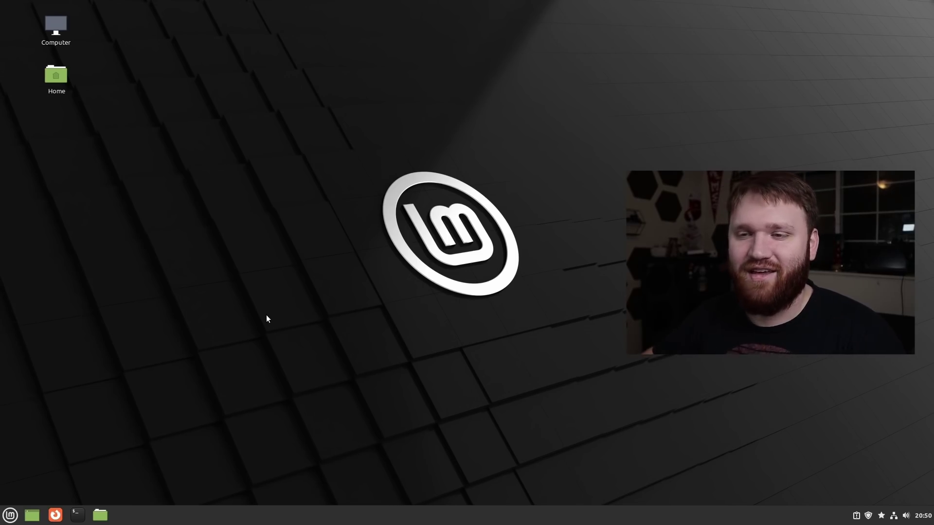
Launch the Library app via 'lib' and move its window so all six PDFs show.
left_click(10, 516)
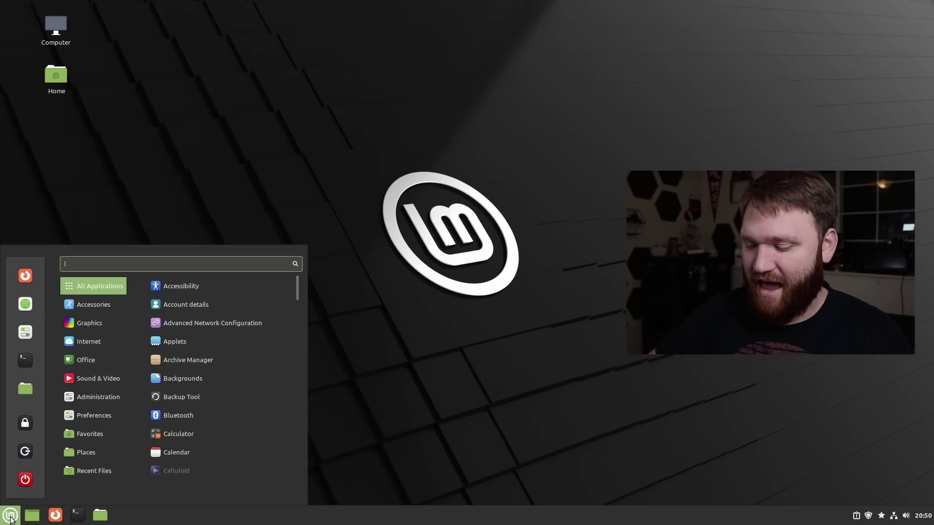
type("lib")
key("Return")
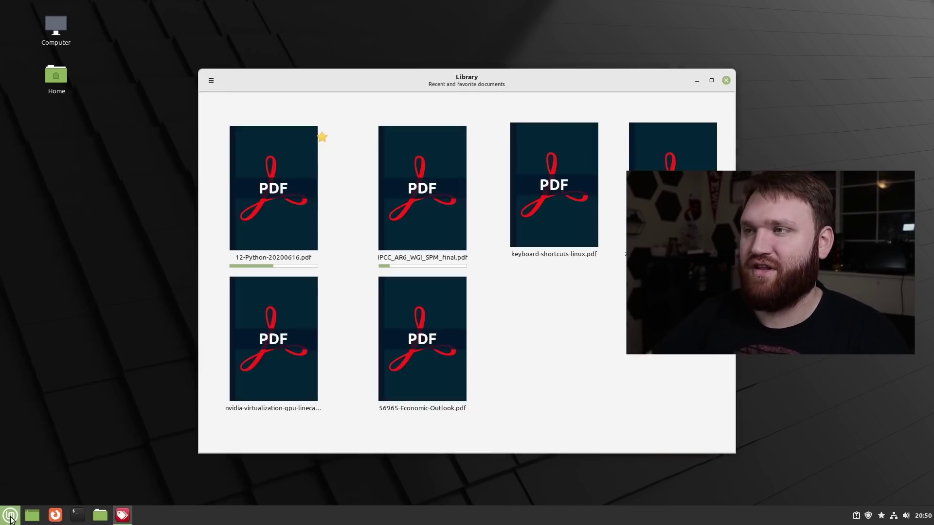
left_click_drag(539, 80, 438, 65)
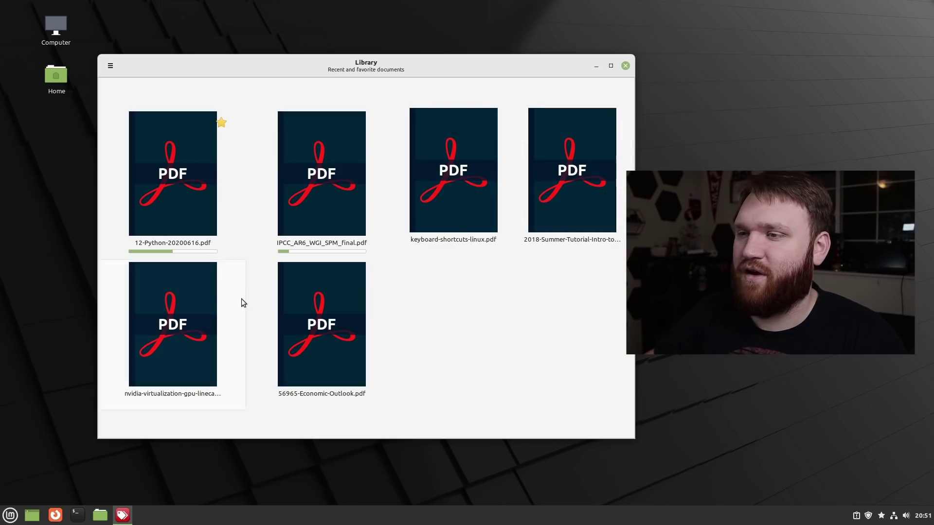
Open 56965-Economic-Outlook, go to page 9, and select some text.
double_click(325, 364)
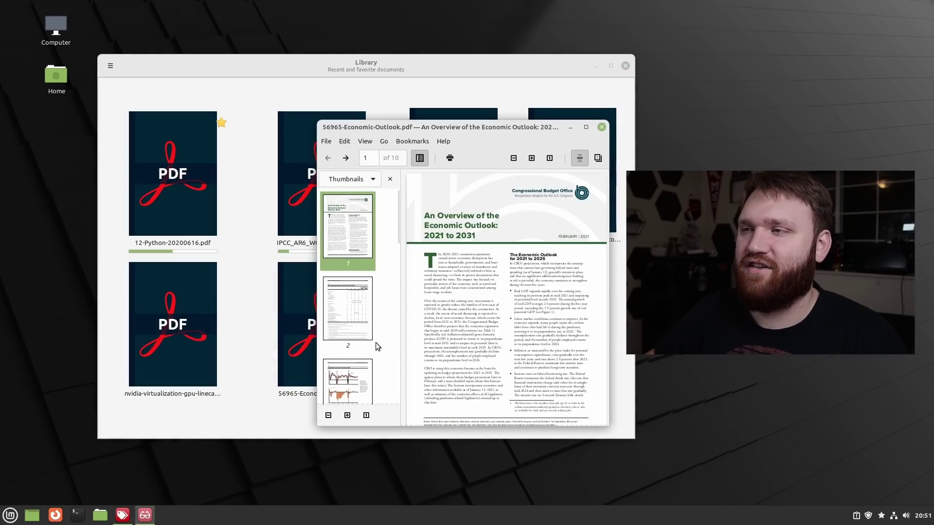
scroll(521, 294, "down", 3)
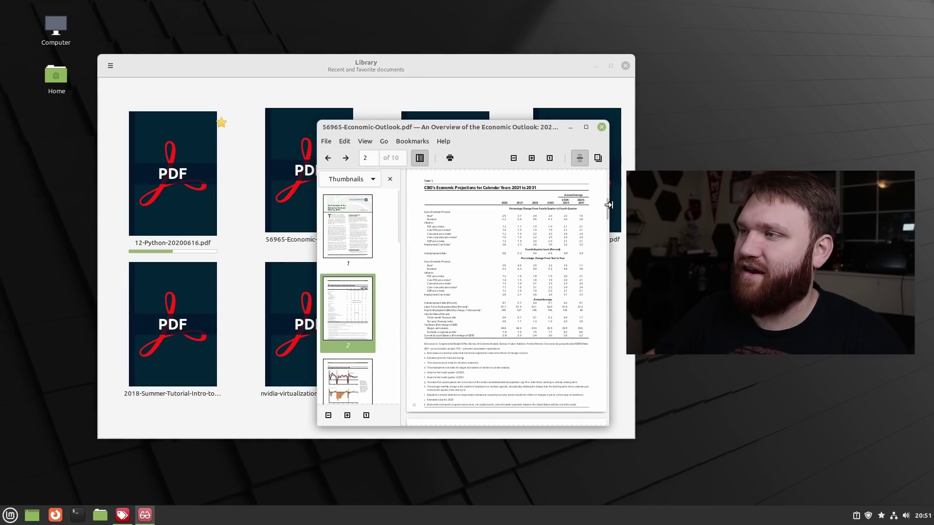
left_click_drag(607, 207, 608, 385)
left_click_drag(490, 313, 458, 292)
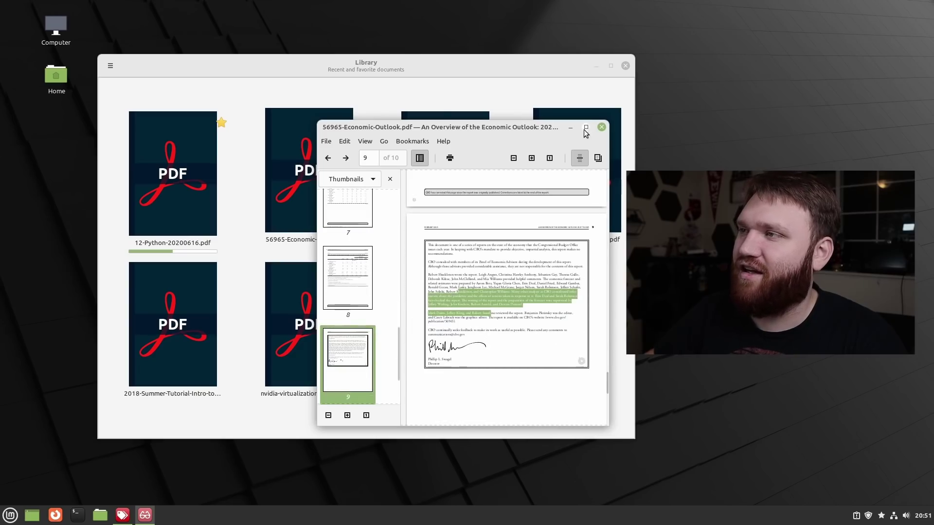
Close the PDF, then shorten and close the Library window.
left_click(602, 128)
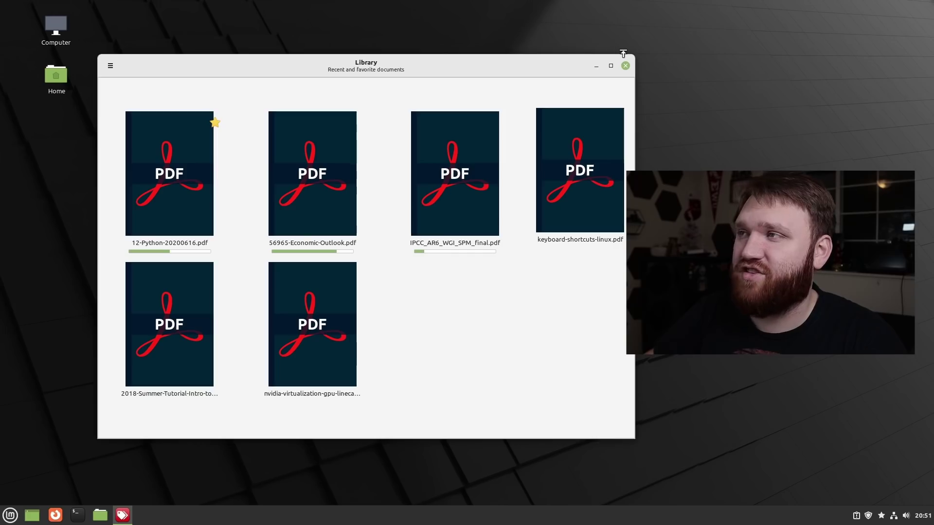
left_click_drag(619, 54, 616, 95)
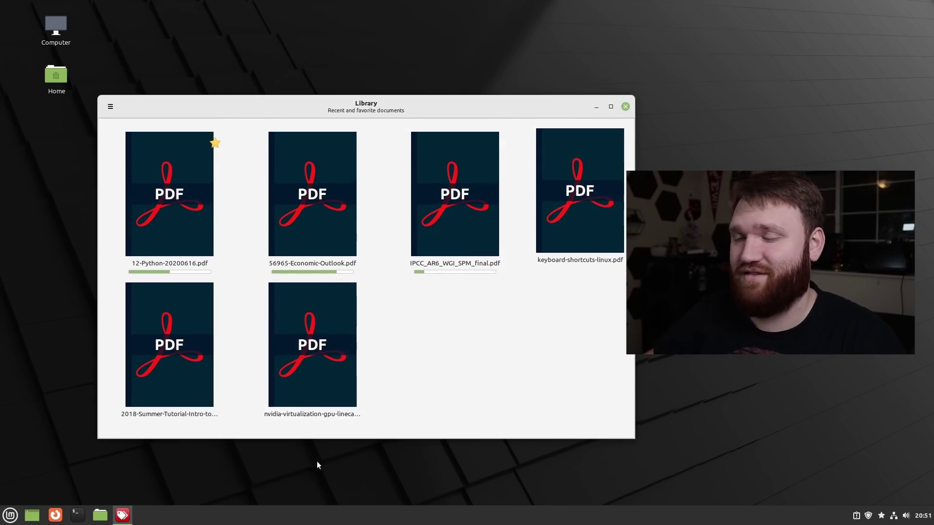
left_click(625, 106)
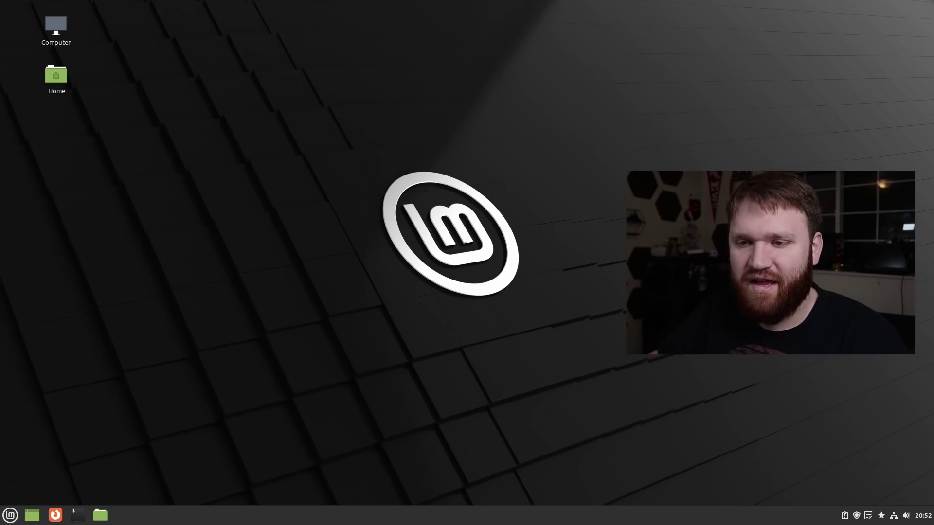
Launch Notes from a 'sti' menu search and move its window up and left.
left_click(10, 515)
type("s")
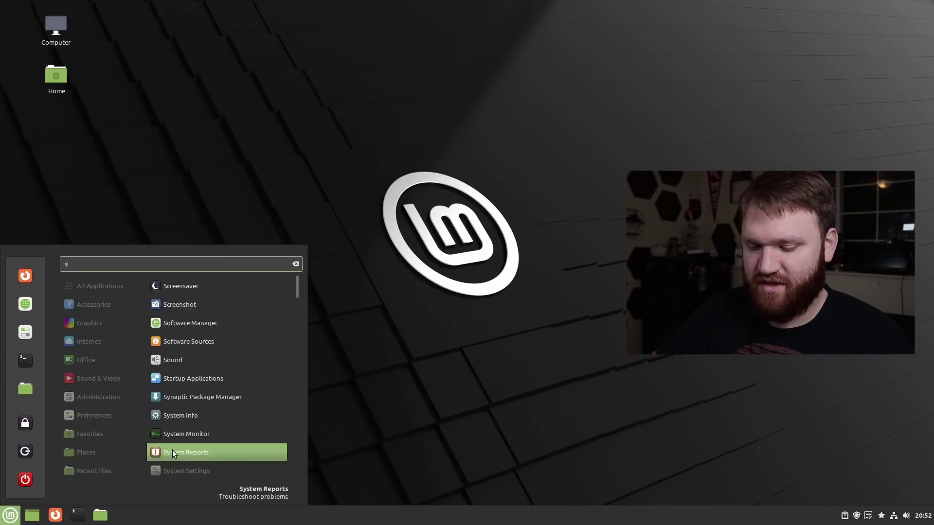
type("ti")
key("Down")
key("Down")
key("Down")
key("Down")
key("Down")
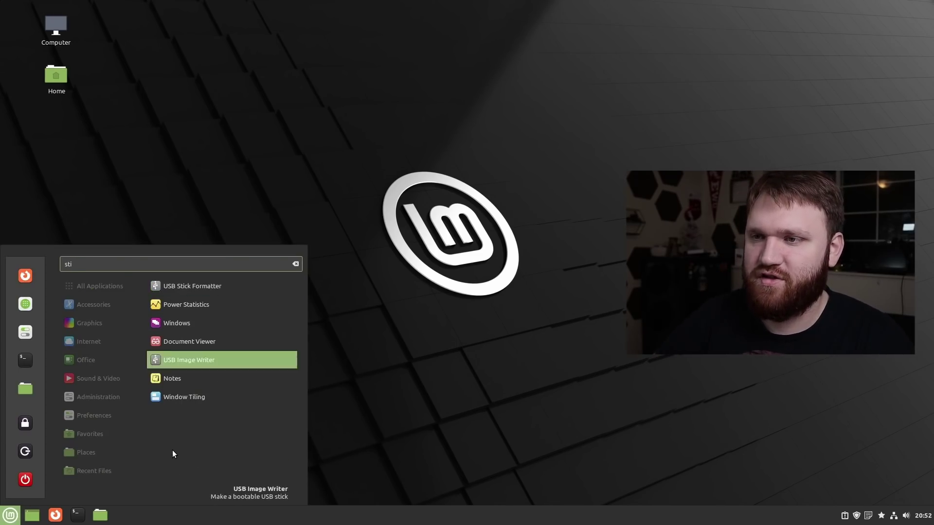
key("Return")
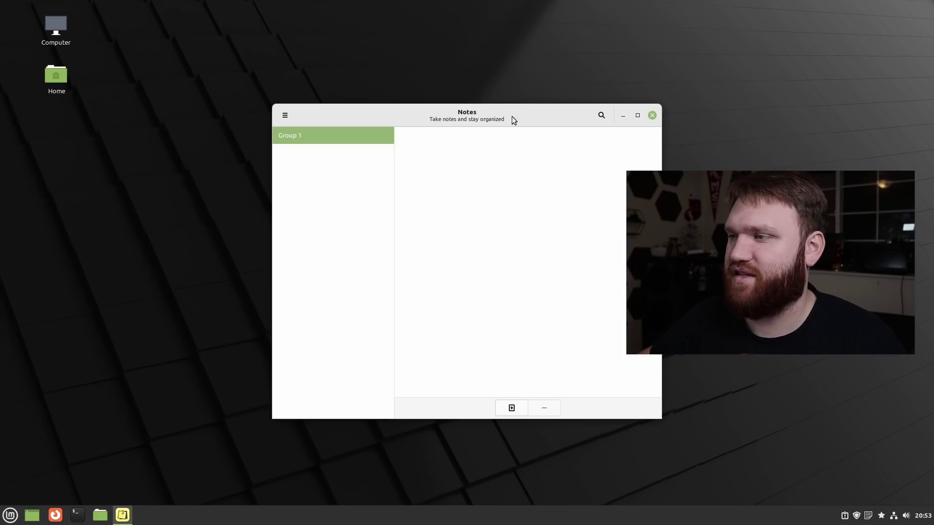
left_click_drag(421, 114, 306, 83)
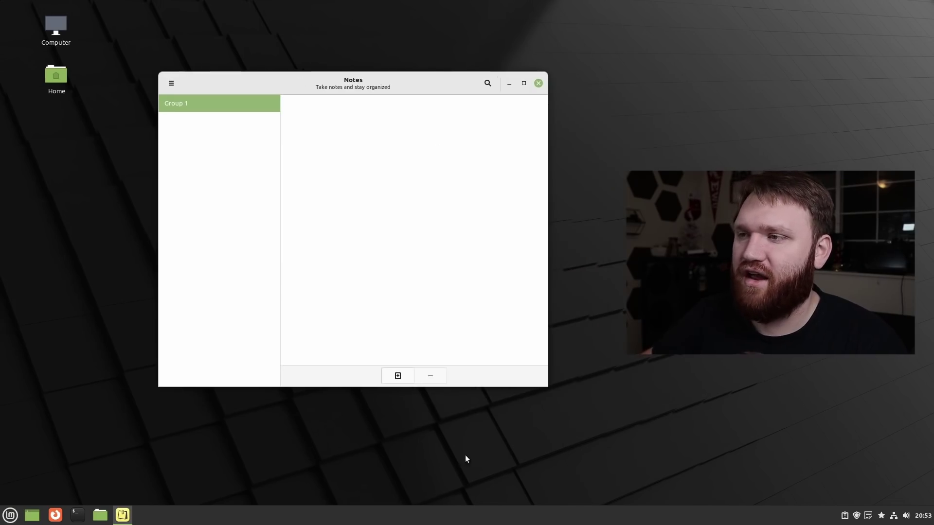
Create a new sticky note containing a person's name and search the notes.
left_click(392, 376)
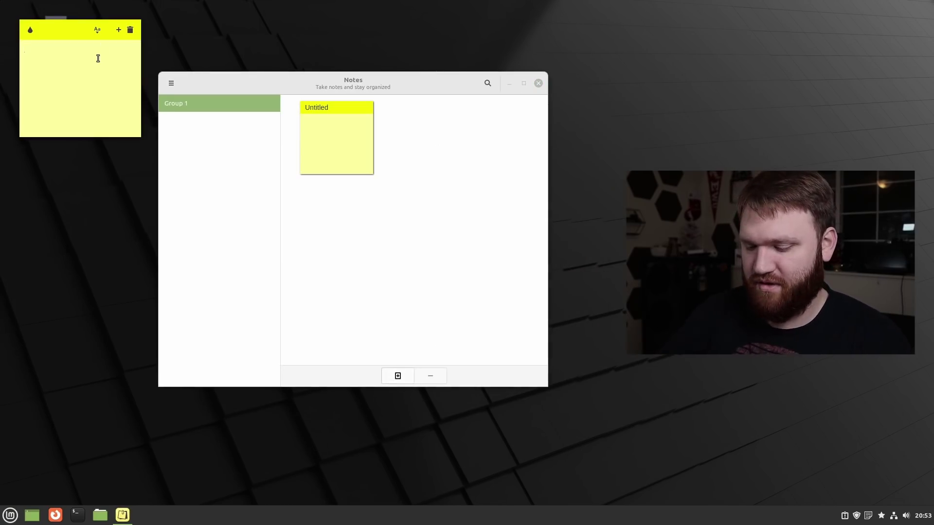
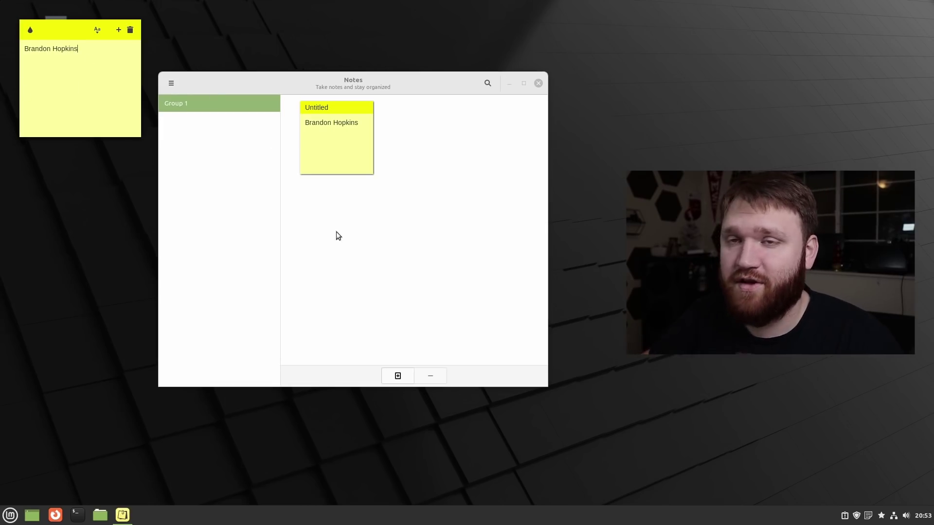
left_click(487, 83)
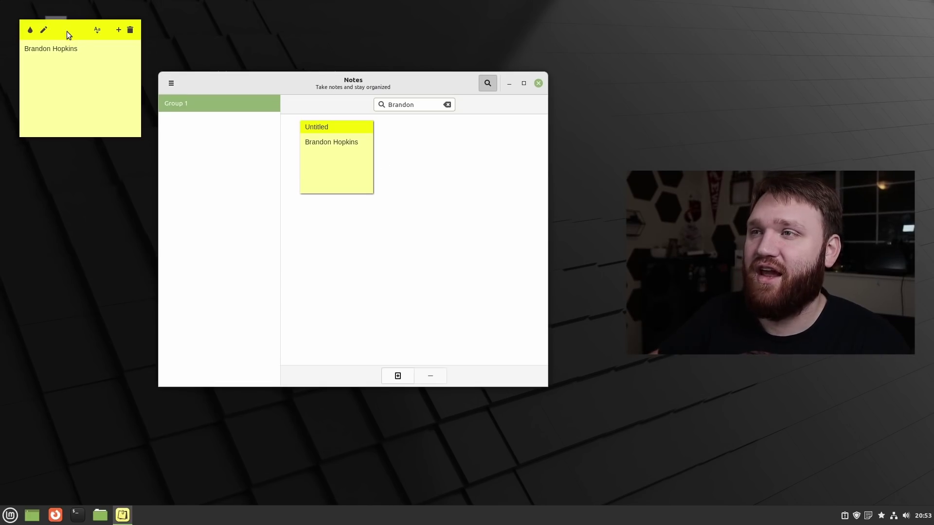
Move the sticky note over the Notes manager and close the name search.
left_click_drag(72, 34, 142, 170)
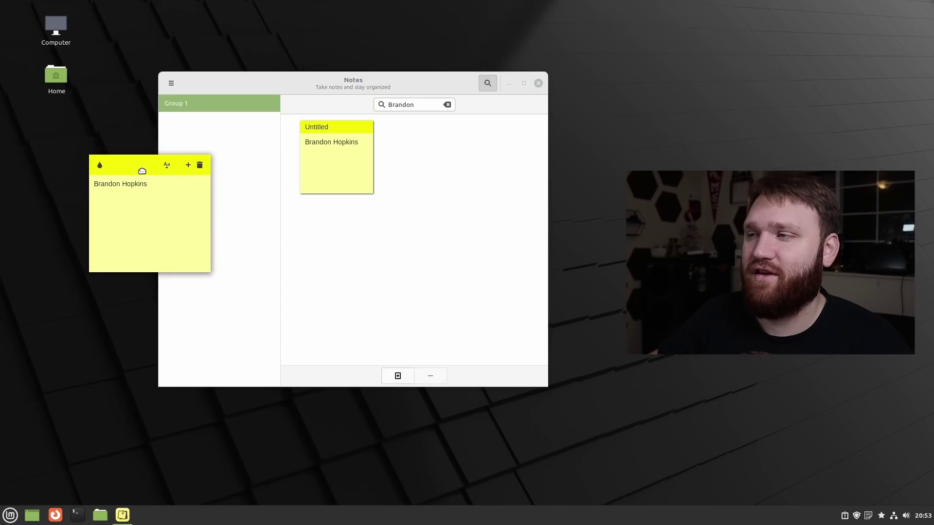
left_click(321, 151)
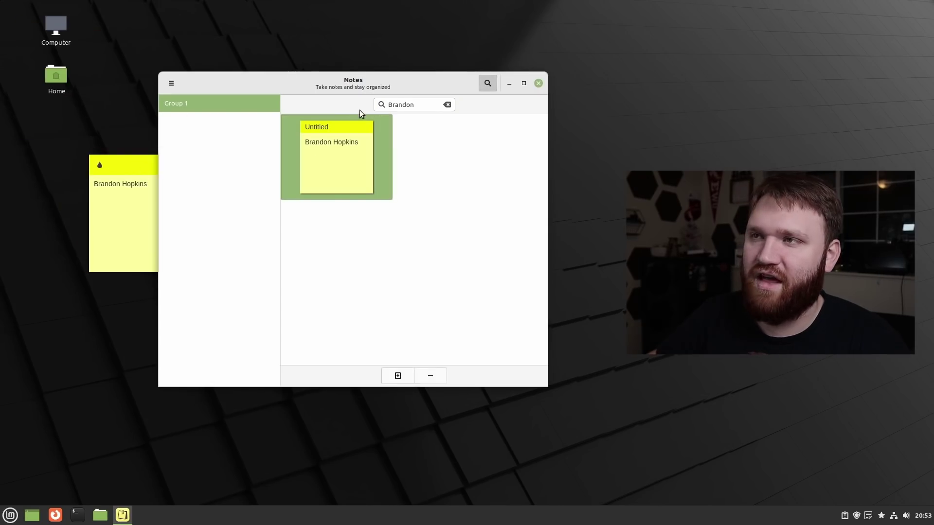
double_click(325, 127)
left_click(488, 83)
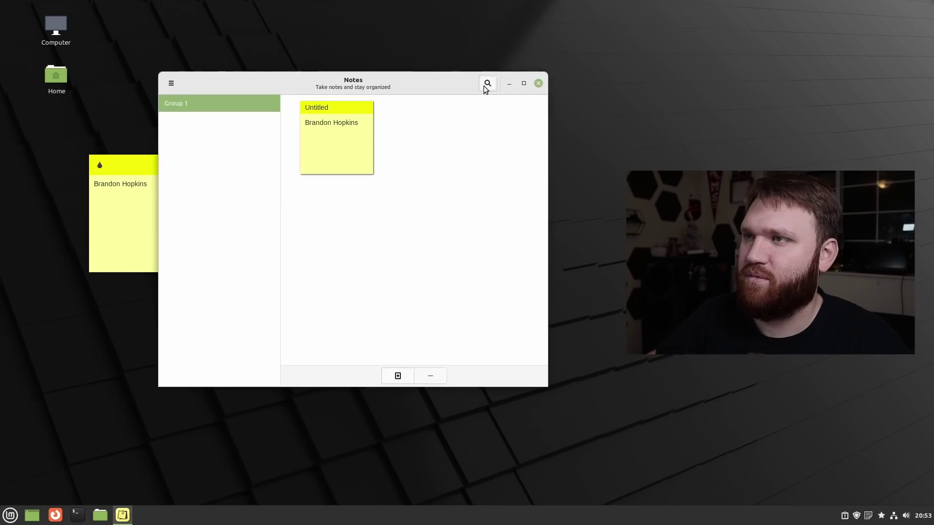
Retitle the sticky note 'Name' in place of Untitled.
double_click(329, 110)
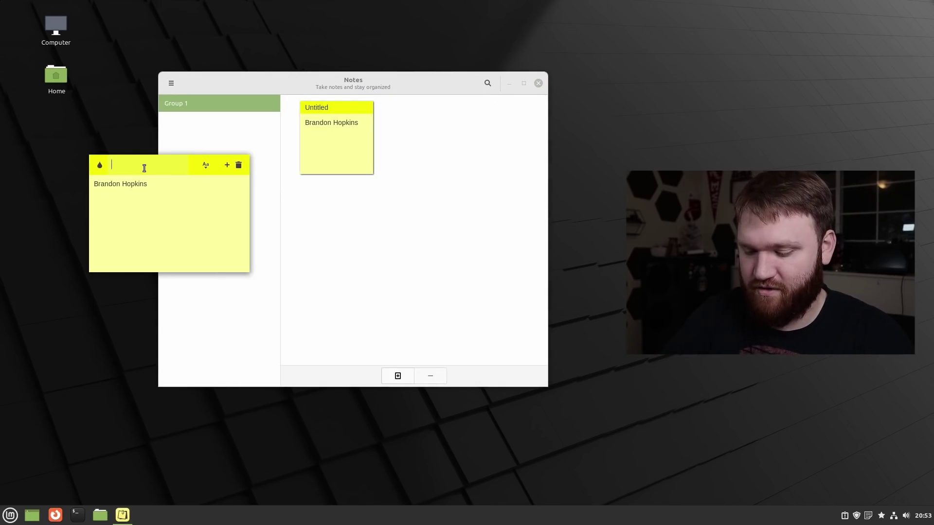
type("Name")
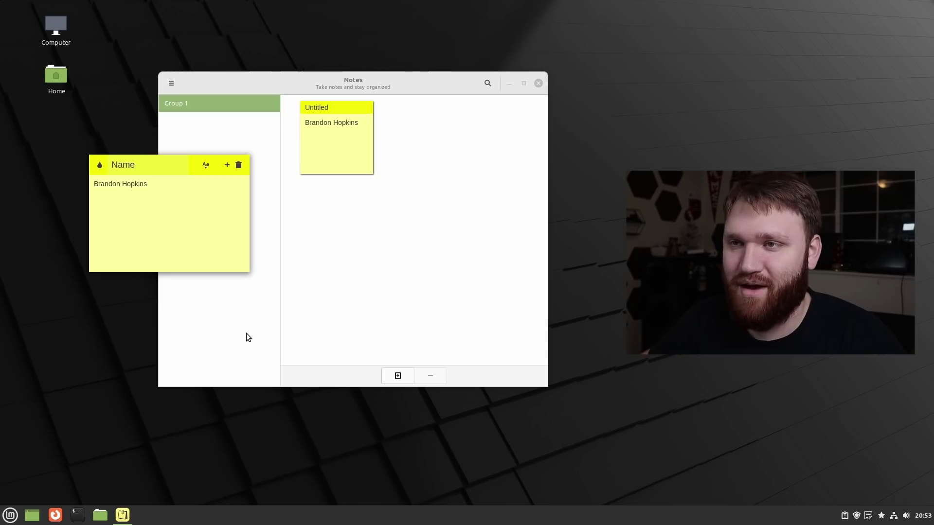
left_click(172, 224)
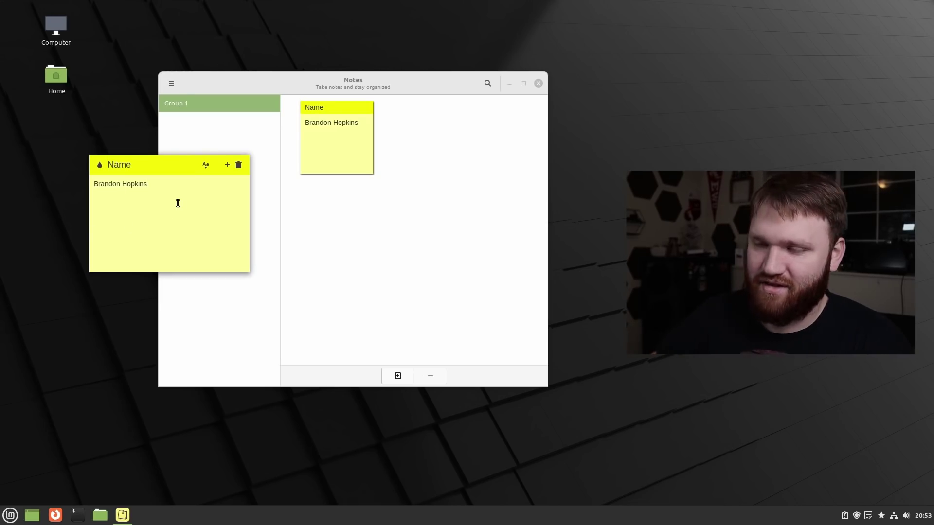
Select the name line and try applying Larger Text from the Aa menu.
triple_click(178, 180)
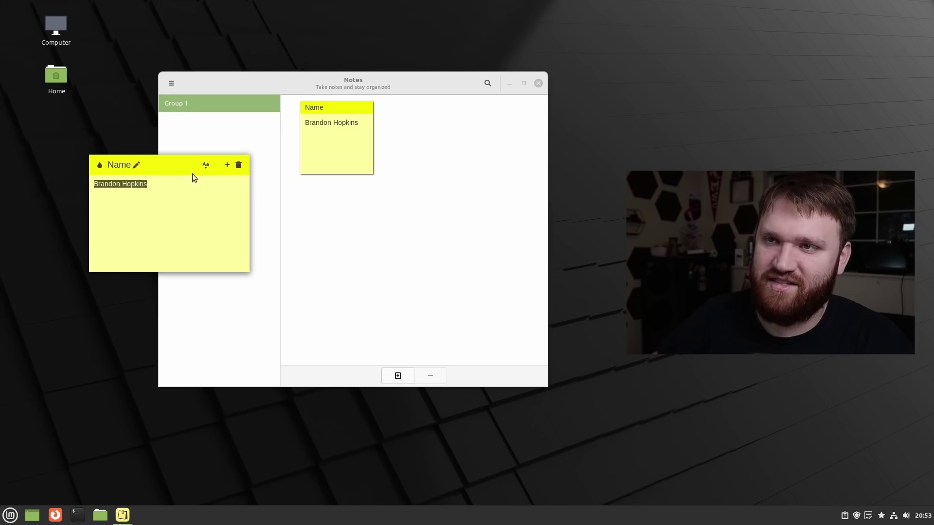
left_click(192, 176)
left_click(204, 163)
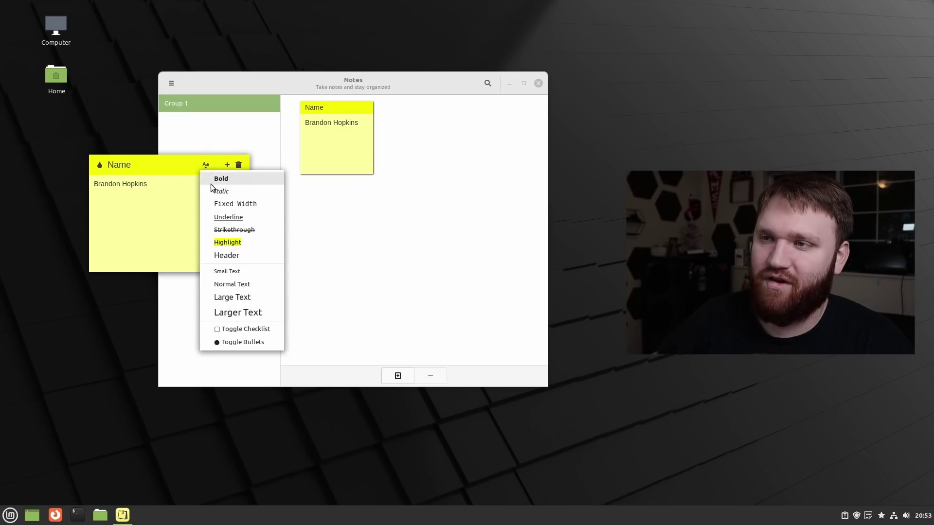
left_click(263, 317)
Reselect the name, apply Larger Text, and check the enlarged result.
left_click_drag(147, 182, 74, 163)
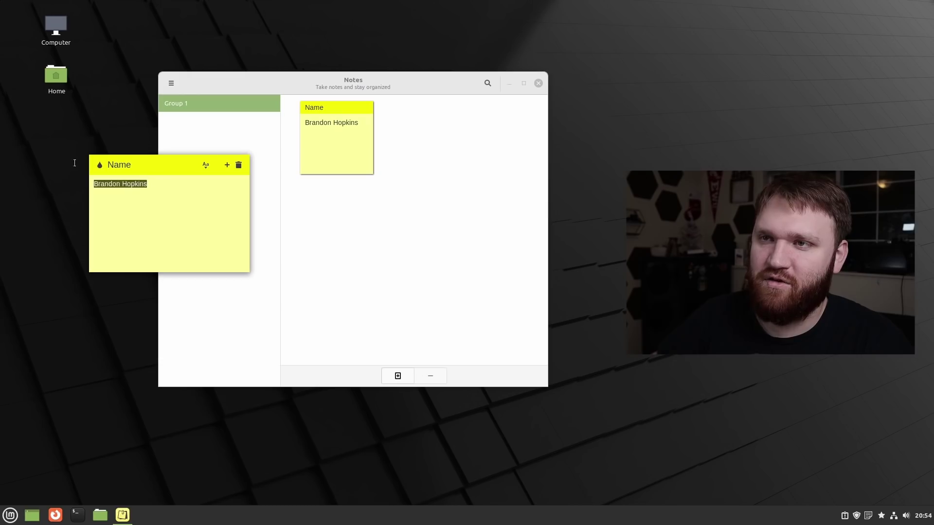
left_click(206, 165)
left_click(263, 312)
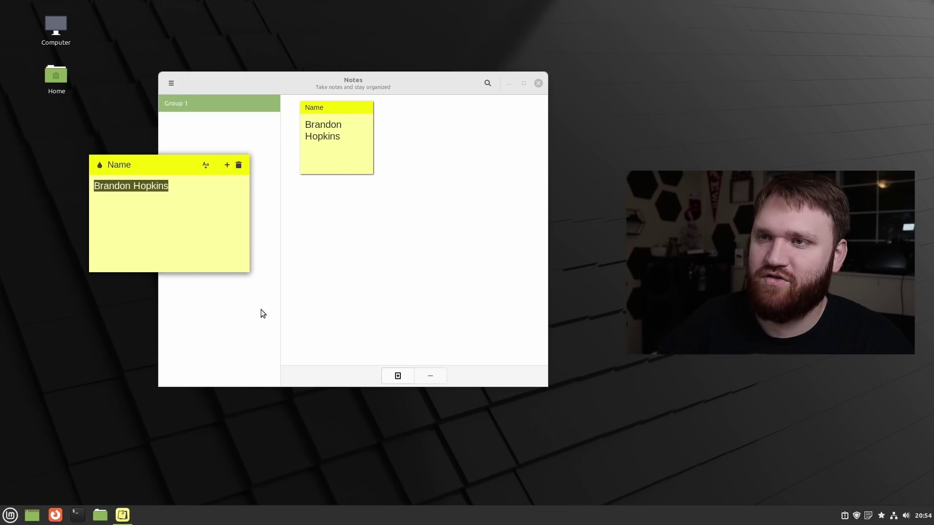
left_click(213, 210)
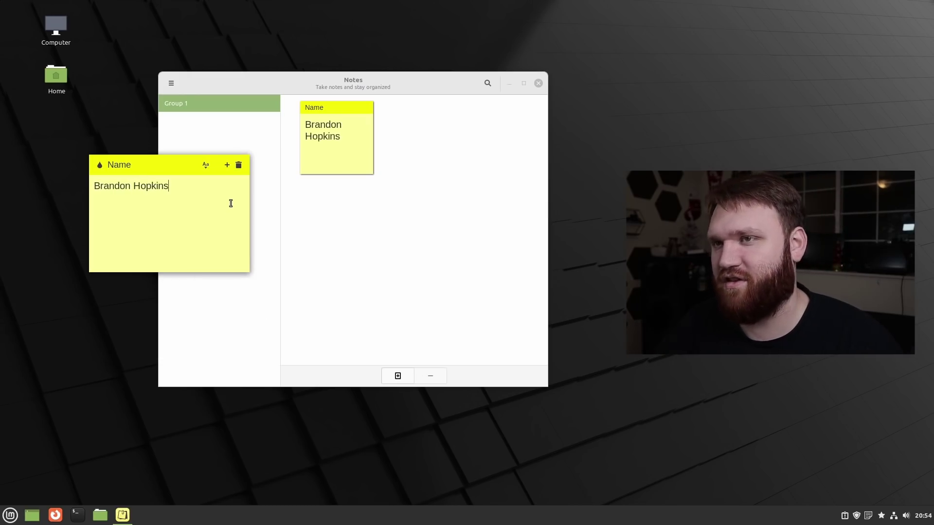
left_click(206, 166)
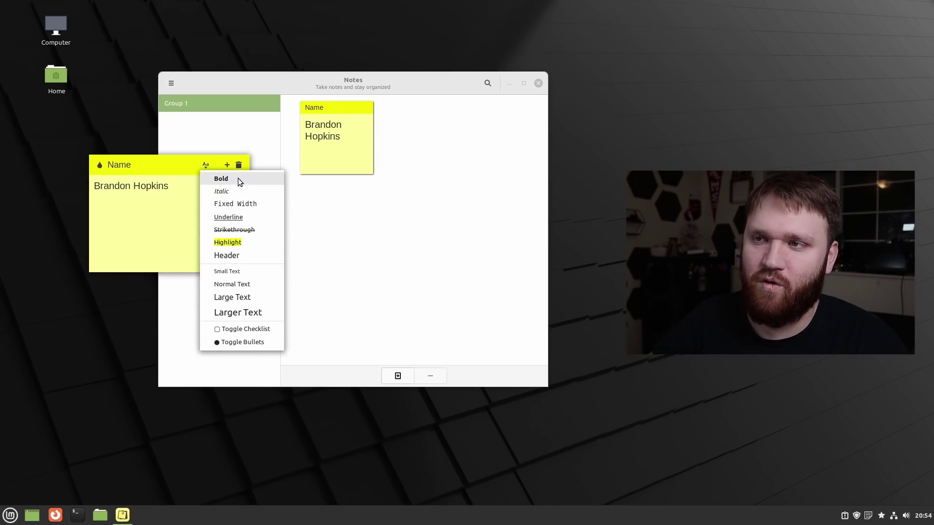
left_click(146, 235)
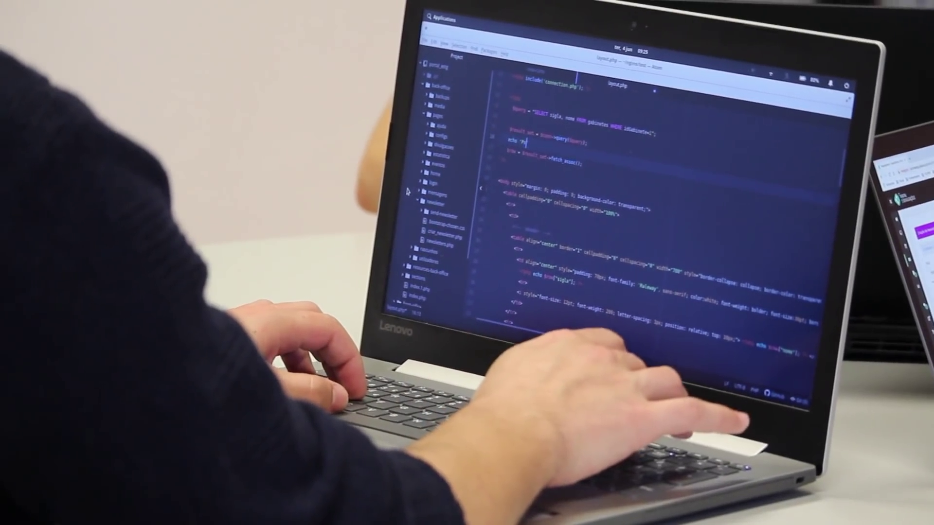
type("ort")
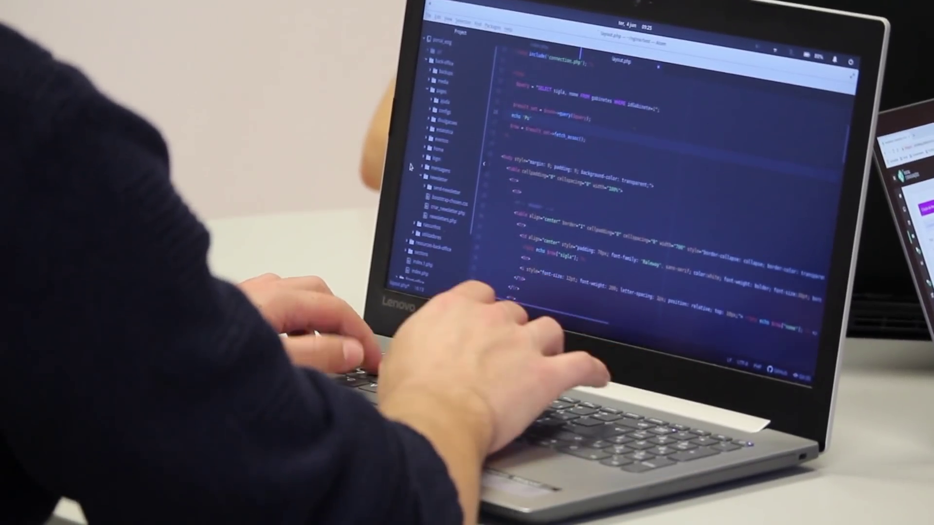
type("al de")
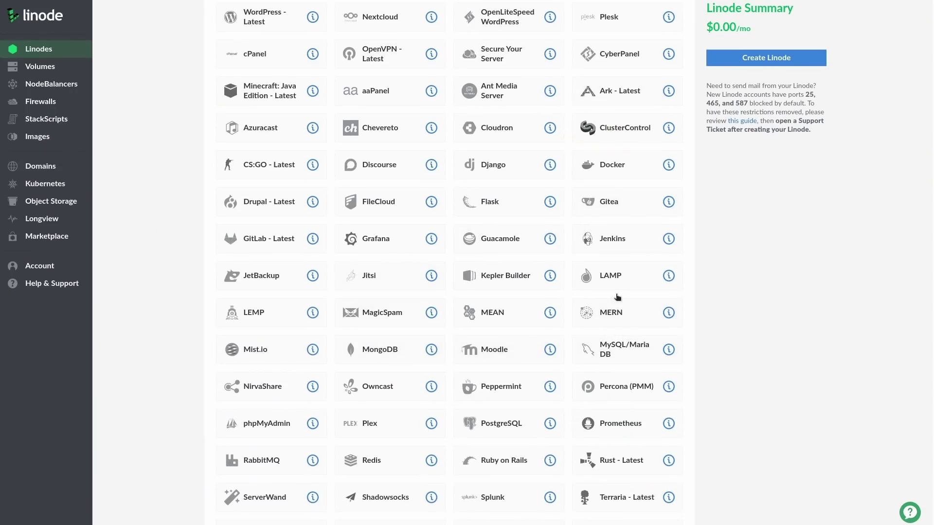
Choose the Ubuntu 20.04 LTS distribution image and the Dedicated 4 GB plan.
scroll(295, 419, "up", 3)
left_click(232, 63)
left_click(316, 124)
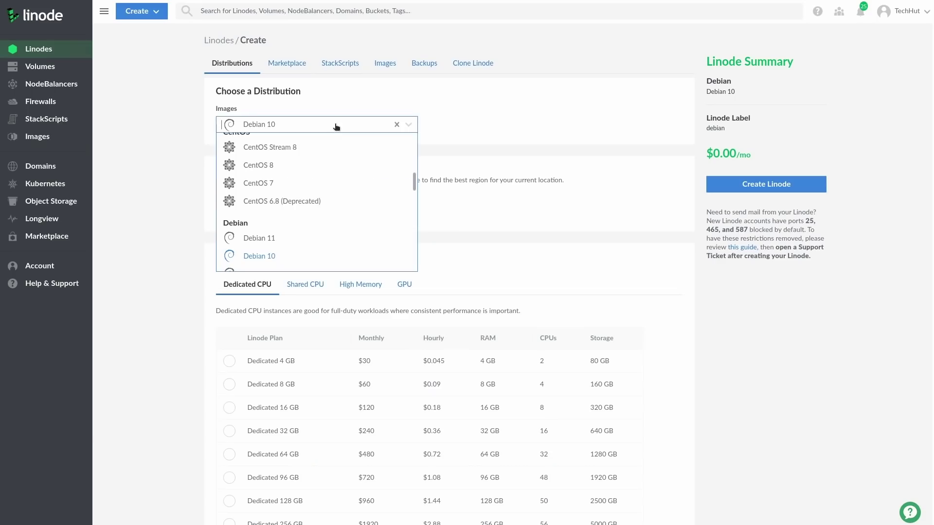
scroll(321, 160, "down", 4)
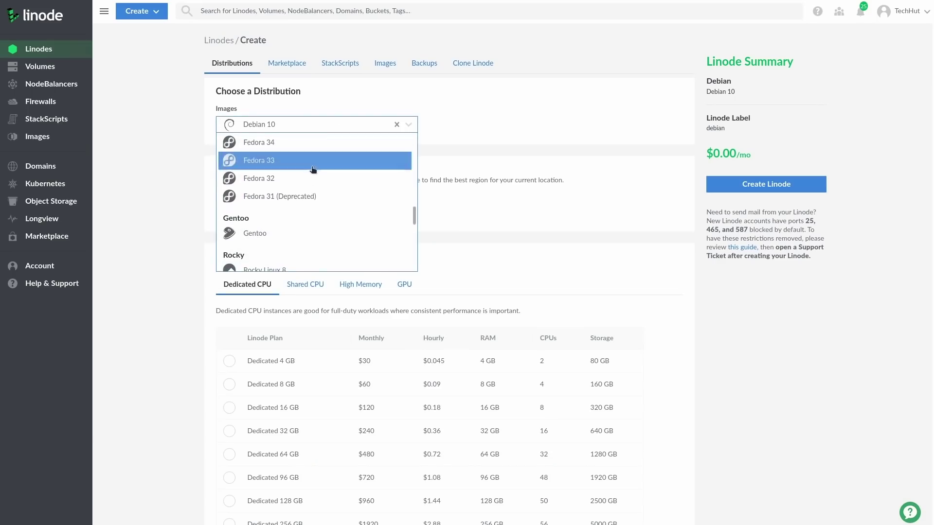
scroll(290, 201, "down", 5)
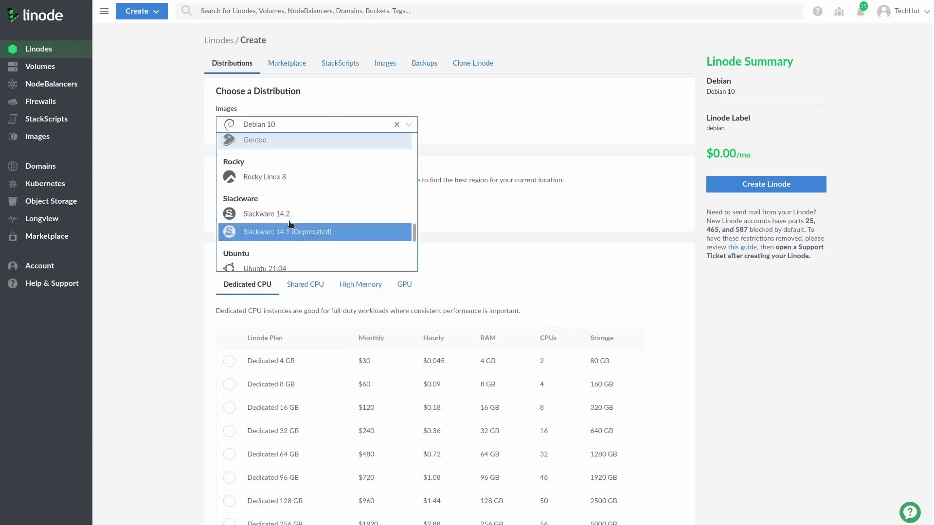
scroll(289, 209, "down", 2)
left_click(288, 212)
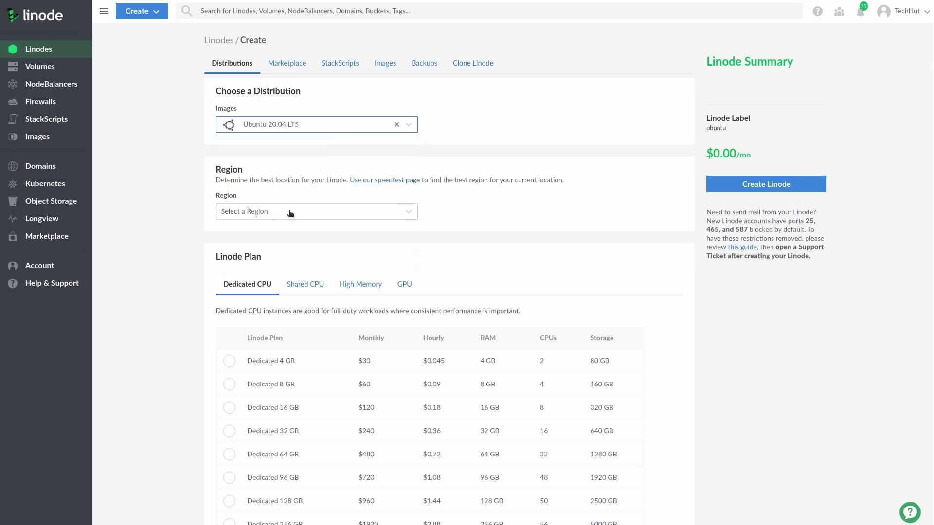
scroll(278, 267, "down", 2)
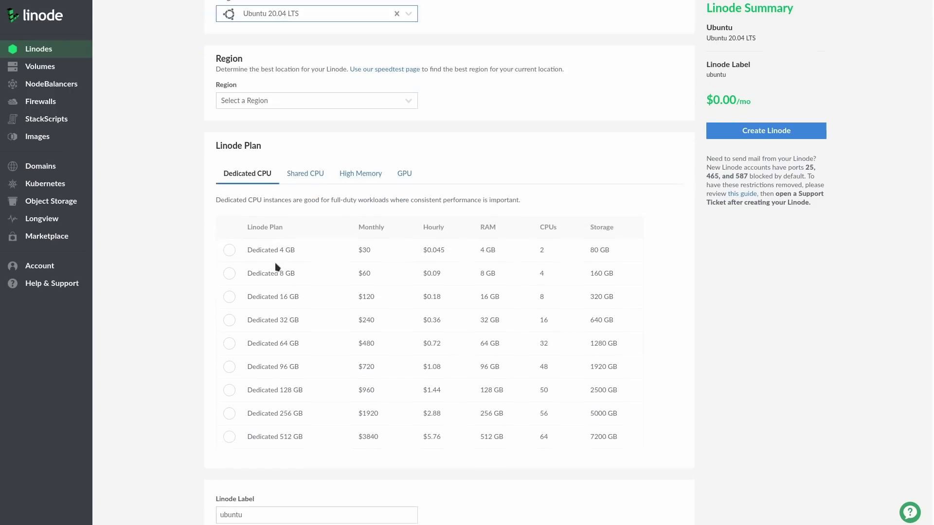
left_click(229, 250)
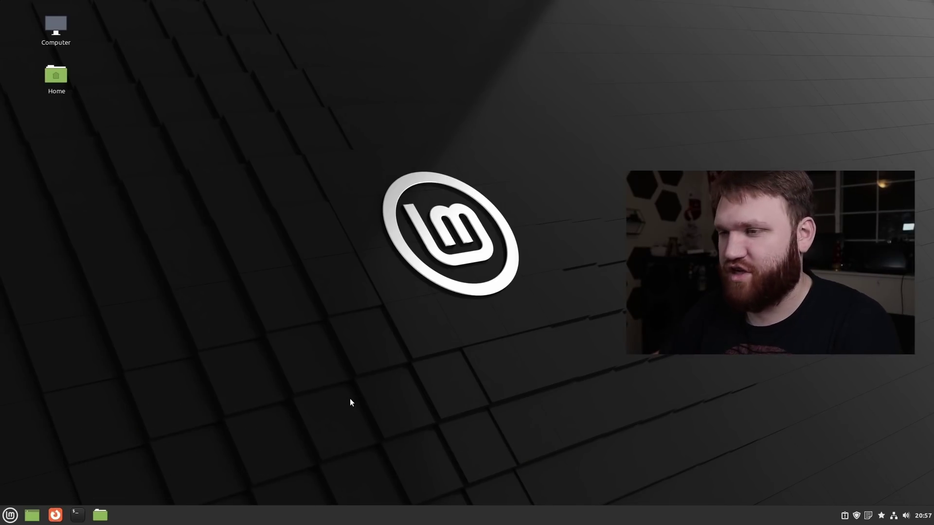
Open the home folder in Nemo, reposition the window, and go into Music.
left_click(100, 515)
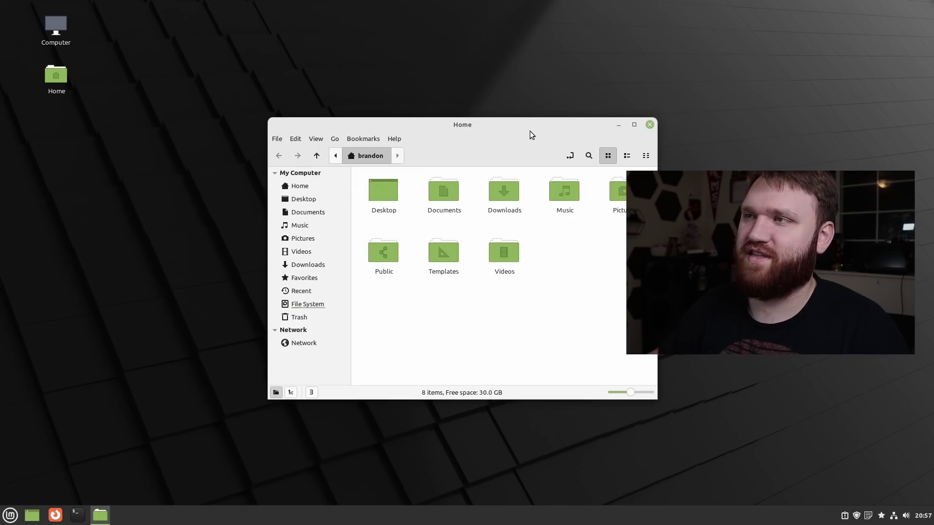
left_click_drag(530, 130, 369, 107)
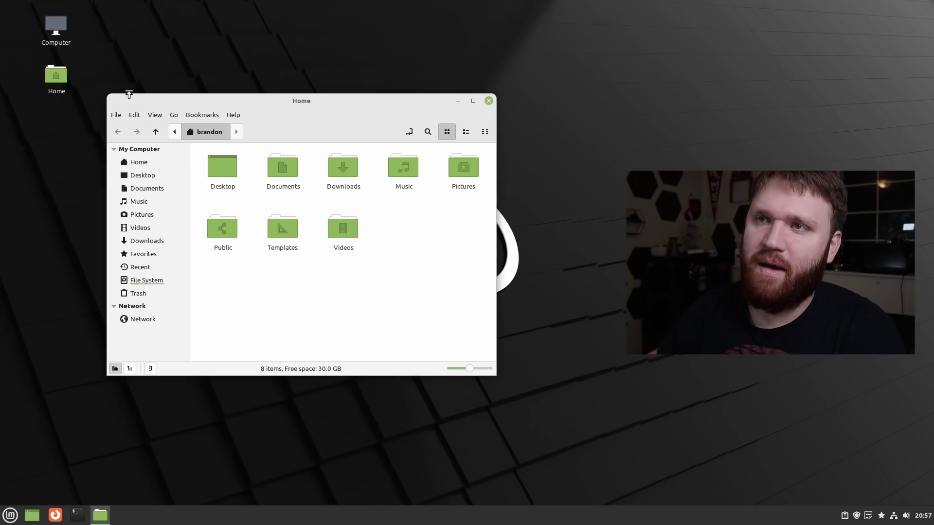
left_click_drag(426, 116, 387, 119)
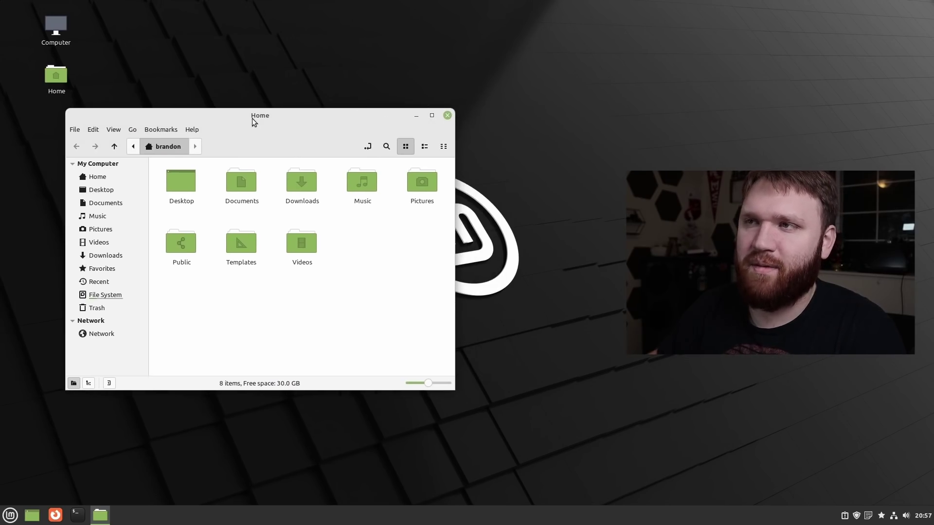
left_click_drag(252, 118, 281, 118)
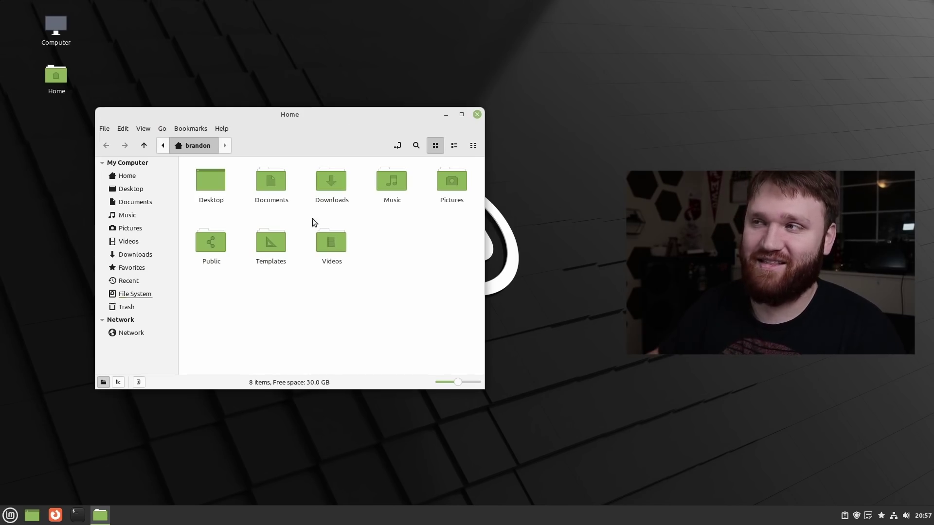
left_click_drag(390, 117, 391, 84)
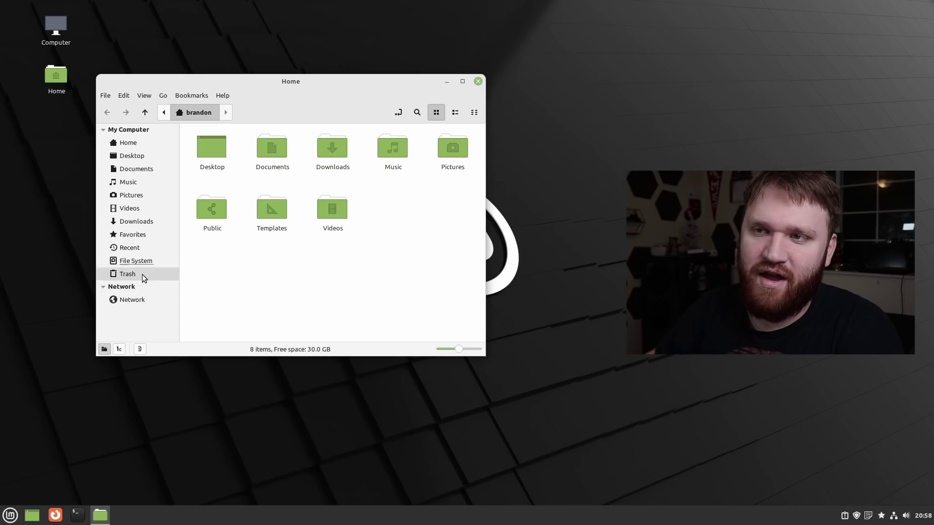
left_click(135, 181)
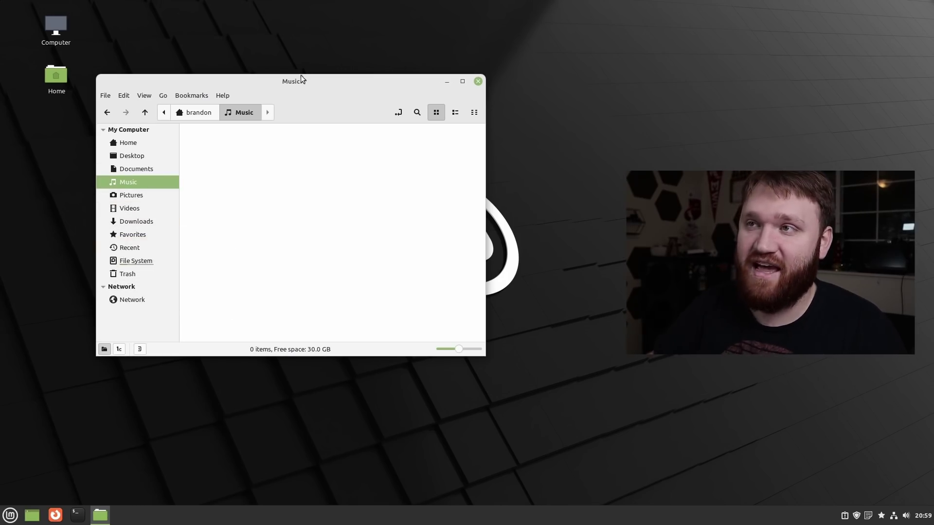
Nudge the Music window higher, then open a terminal and move it to the left.
mouse_move(301, 75)
left_mouse_down()
mouse_move(388, 177)
mouse_move(295, 58)
left_mouse_up()
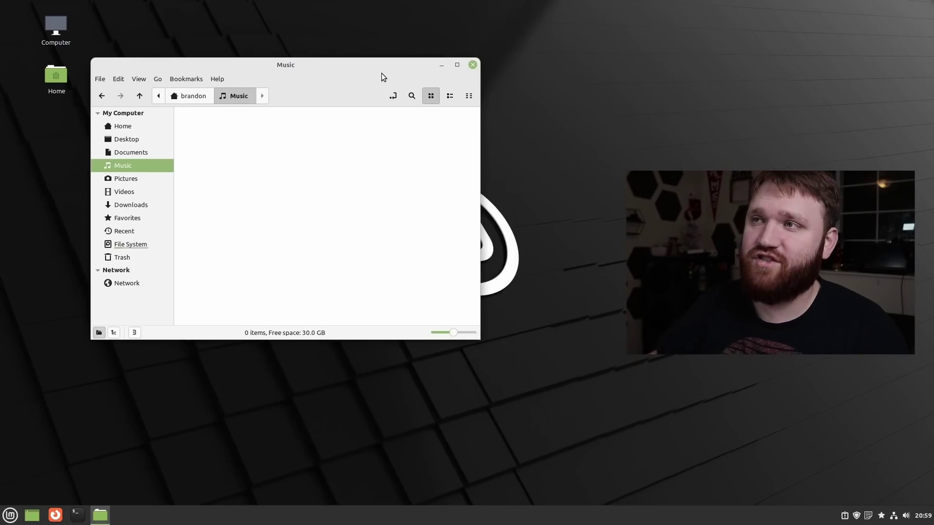
mouse_move(381, 73)
left_mouse_down()
mouse_move(386, 95)
mouse_move(382, 63)
left_mouse_up()
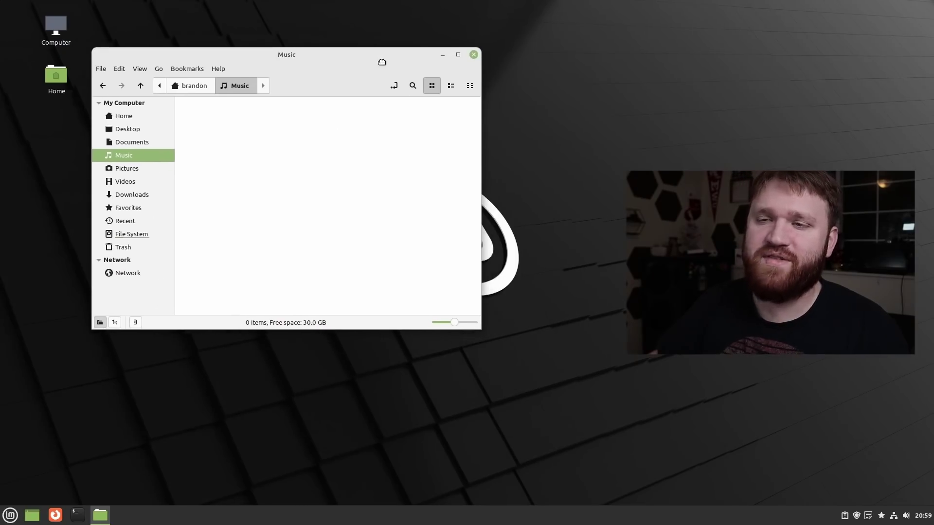
left_click(79, 518)
left_click_drag(466, 156, 183, 163)
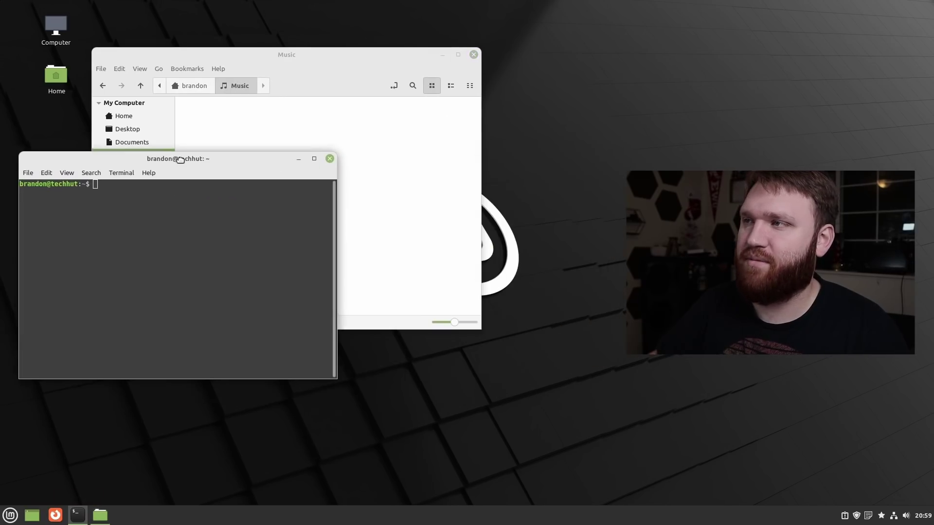
Move the Pix viewer showing the empty Pictures folder down-left, then bring up the applications menu.
left_click(11, 516)
left_click(11, 516)
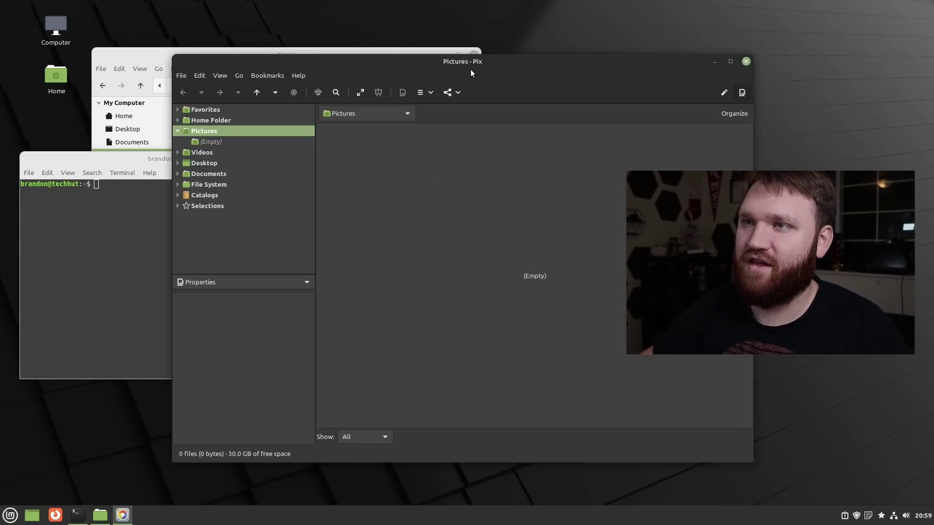
left_click_drag(471, 72, 445, 104)
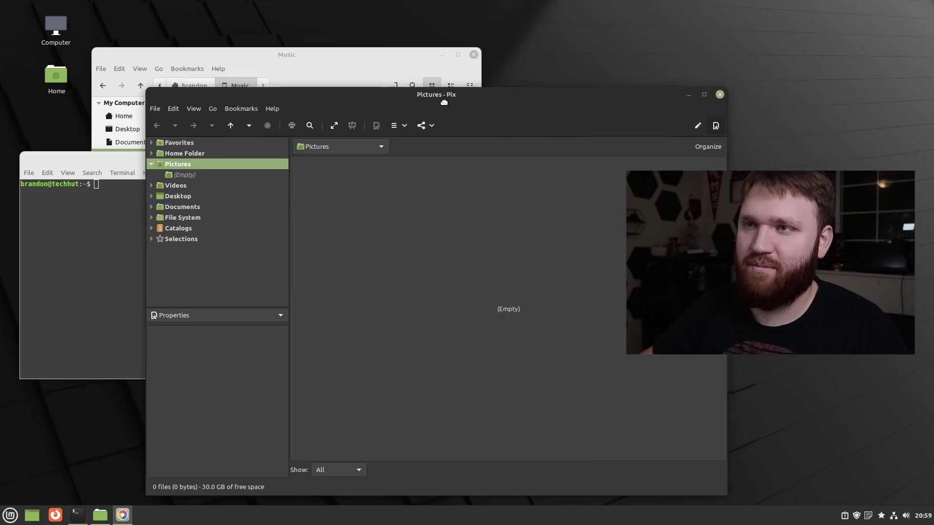
left_click(10, 516)
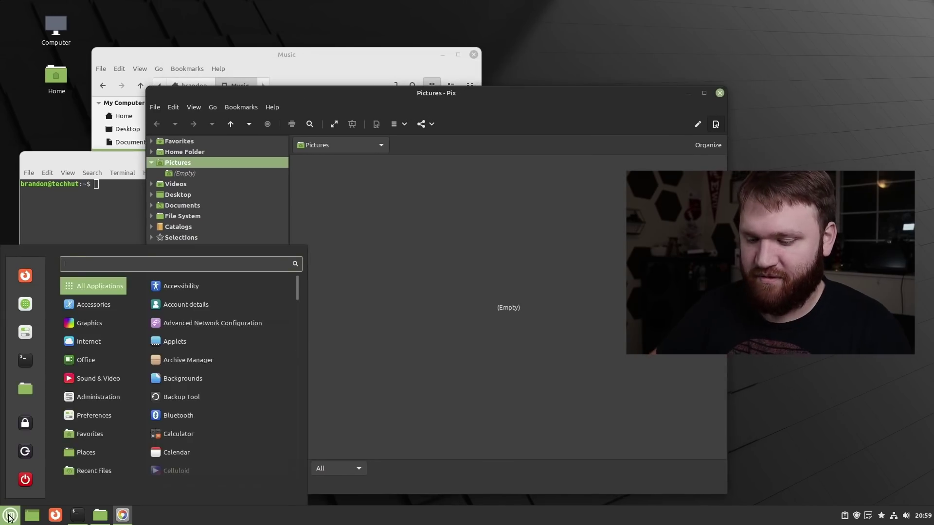
Launch Hypnotix from a 'tv' menu search.
type("tv")
key("Down")
key("Down")
key("Down")
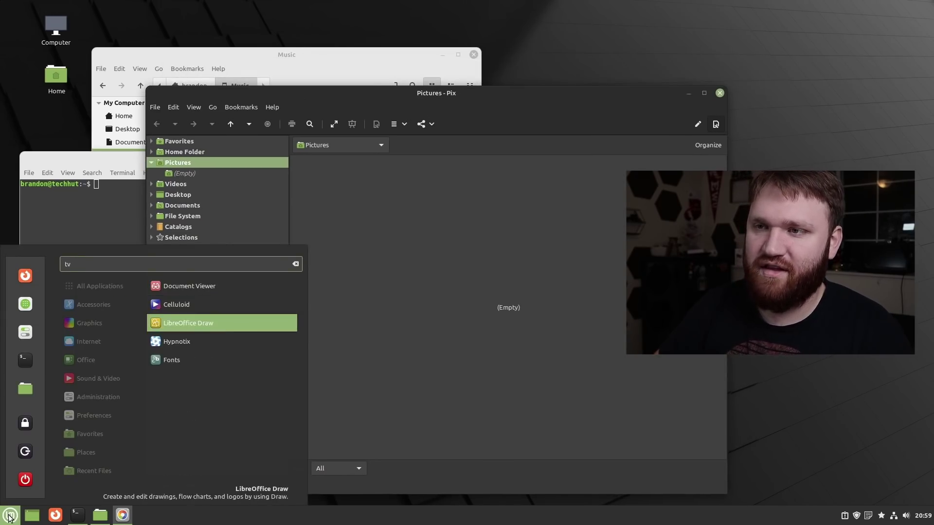
key("Return")
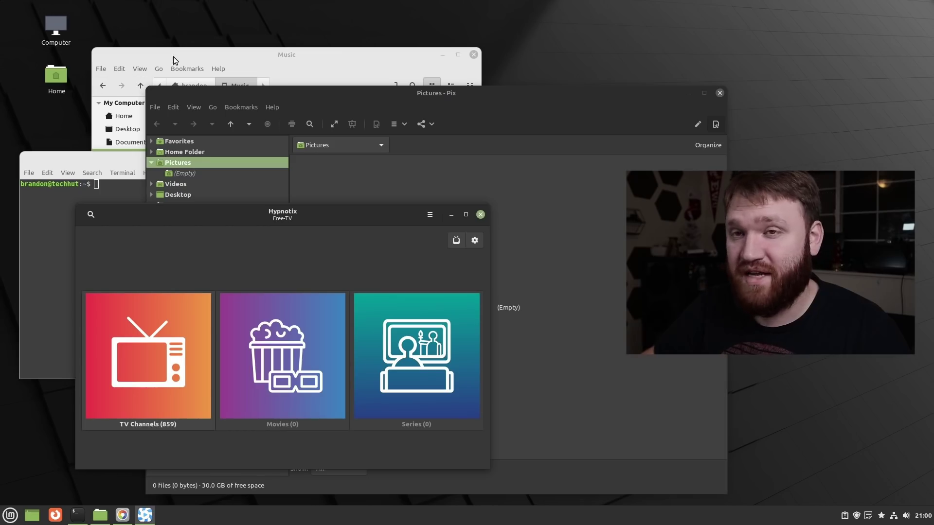
Close Pix and Hypnotix, then hide all windows to show the desktop.
left_click(720, 93)
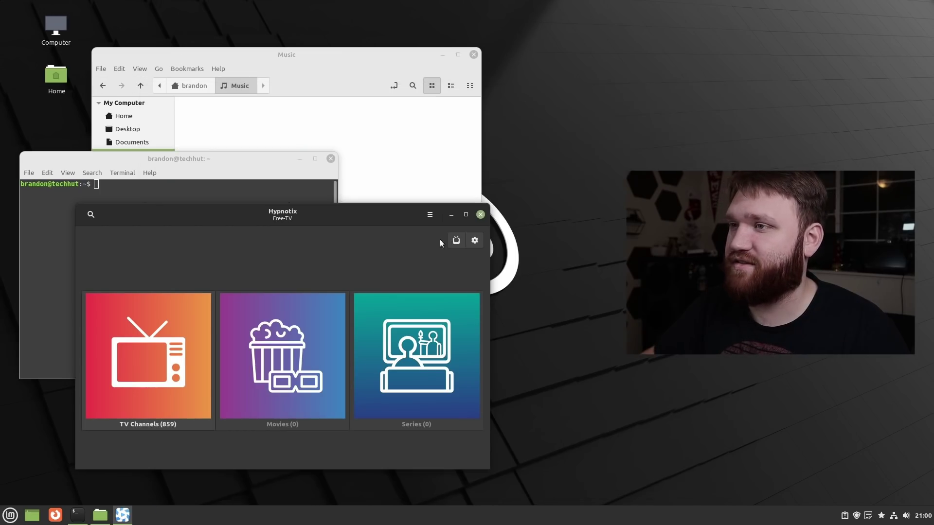
left_click(480, 215)
key("super+d")
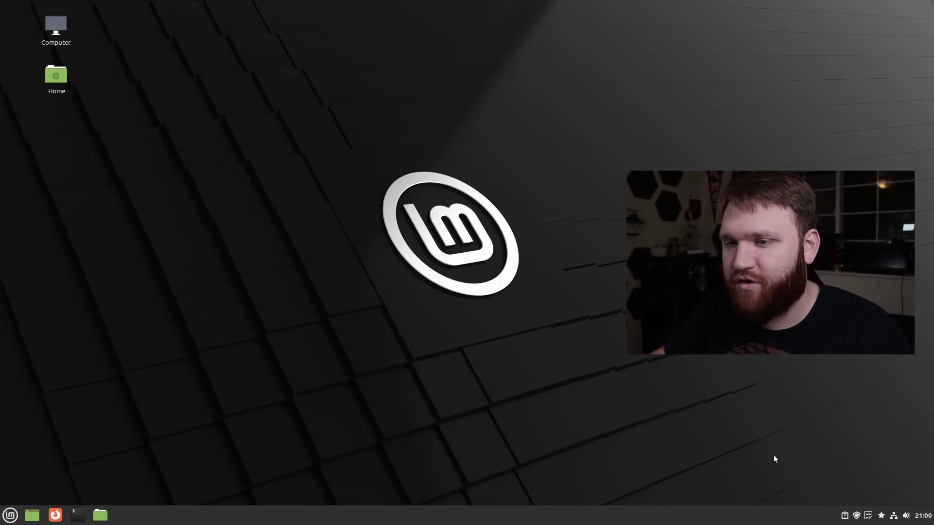
Restore the Home window, view the PDFs in Documents, close it, and open the applications menu.
left_click(99, 515)
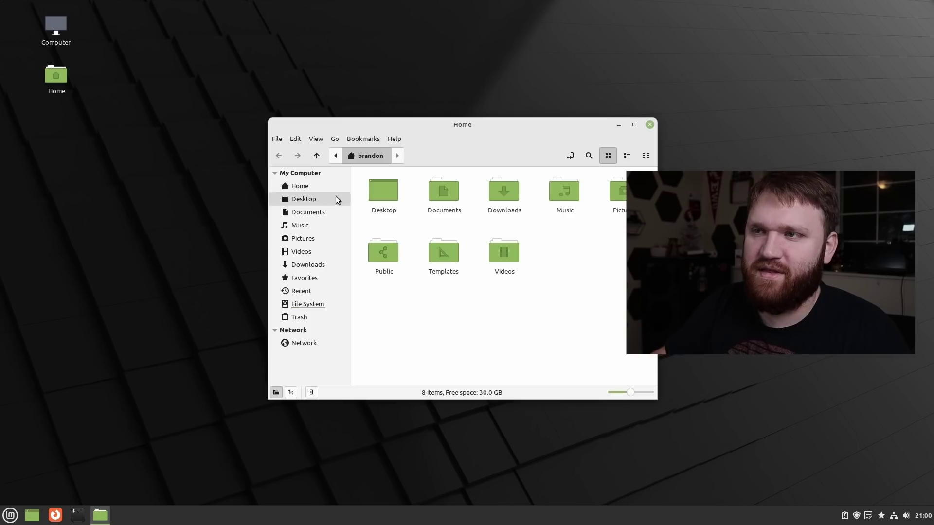
left_click(334, 217)
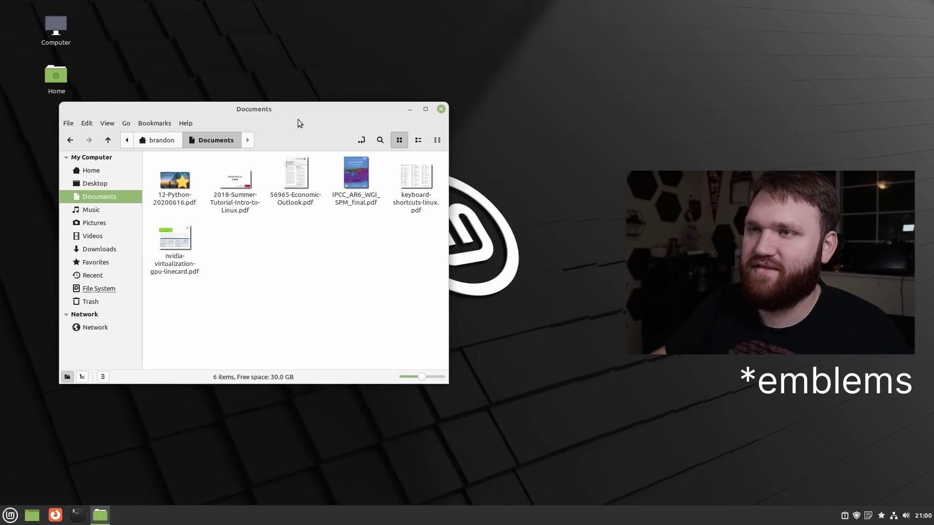
left_click(442, 110)
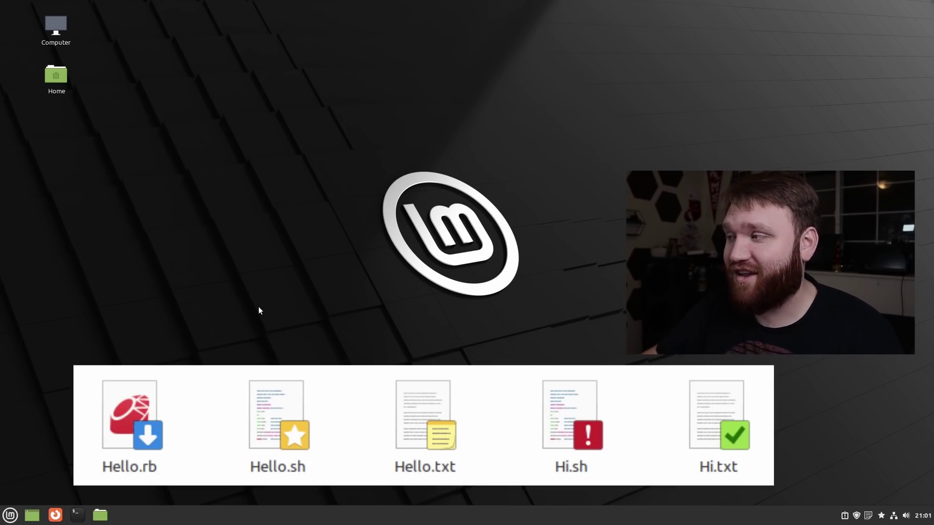
left_click(11, 515)
Launch System Settings from a 'set' search and open the Themes page.
type("set")
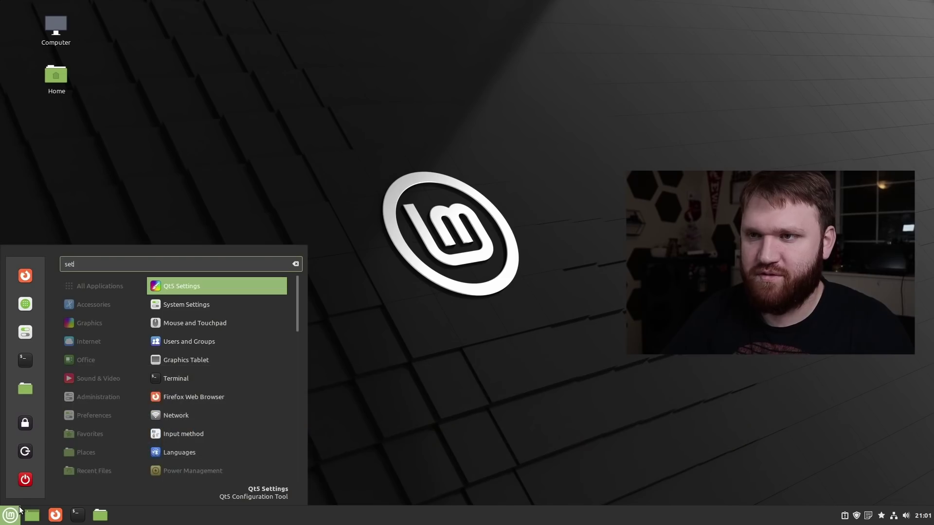
key("Down")
key("Return")
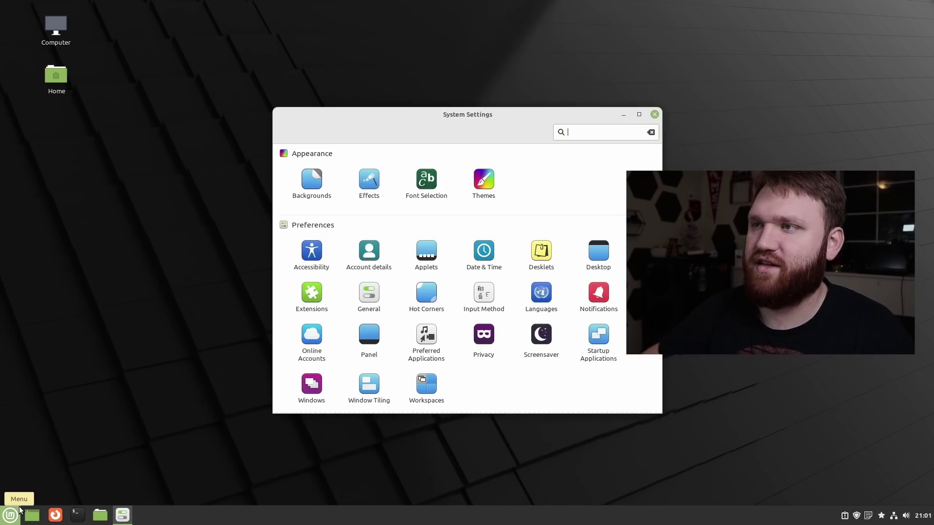
left_click(478, 198)
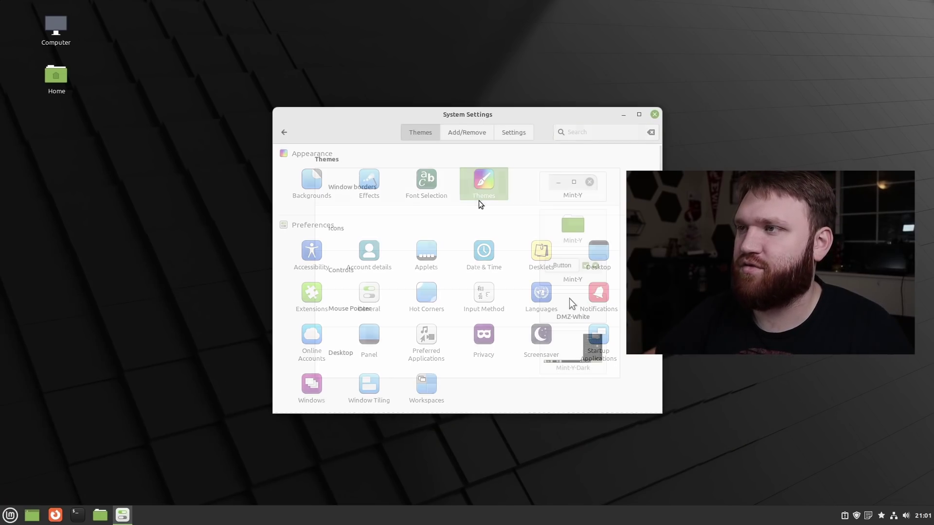
left_click_drag(573, 120, 420, 26)
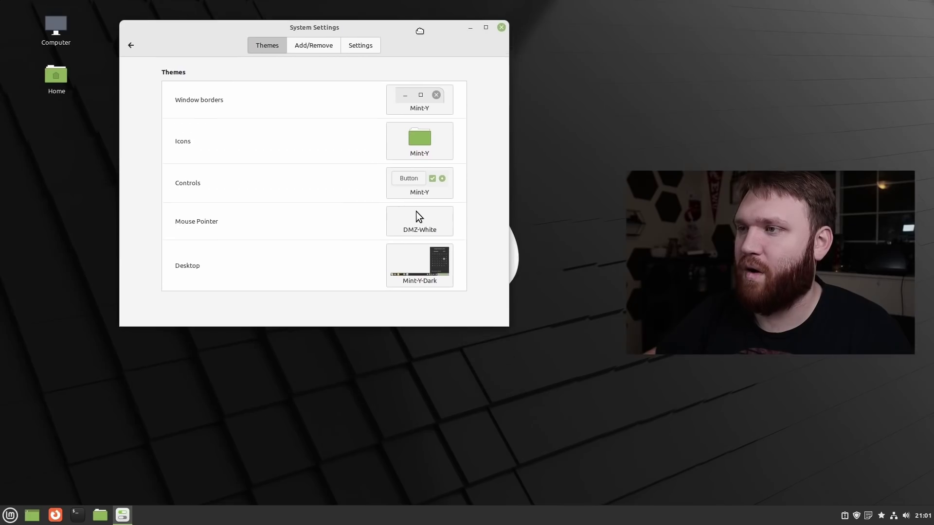
Switch the desktop, window borders and controls themes to Mint-X.
left_click(453, 105)
left_click(528, 99)
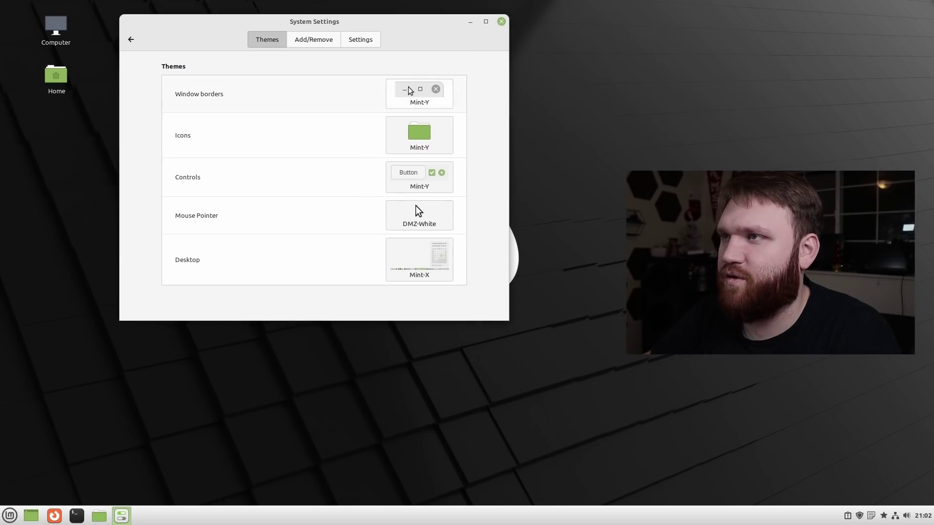
left_click(446, 95)
left_click(462, 92)
left_click(436, 174)
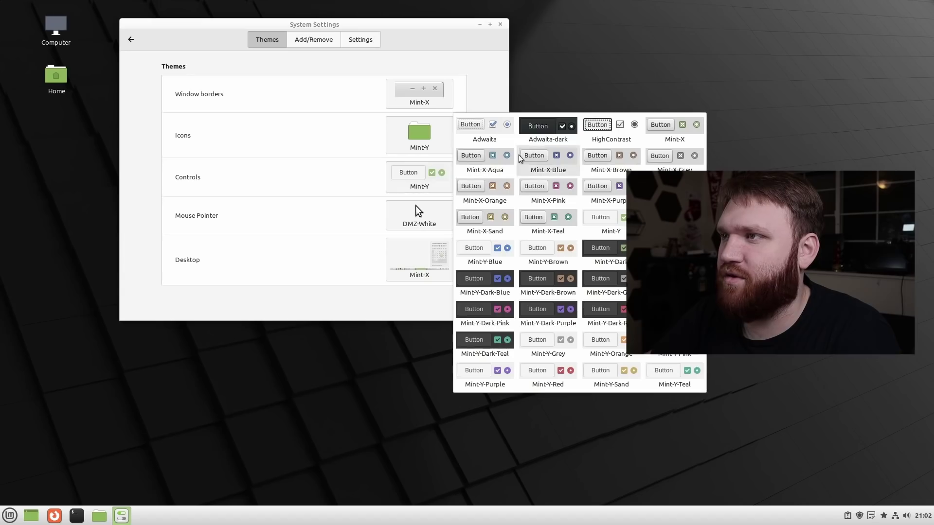
left_click(674, 129)
Preview the theme in a Home window, restore Mint-Y window borders, change controls, and show the calendar.
left_click(98, 517)
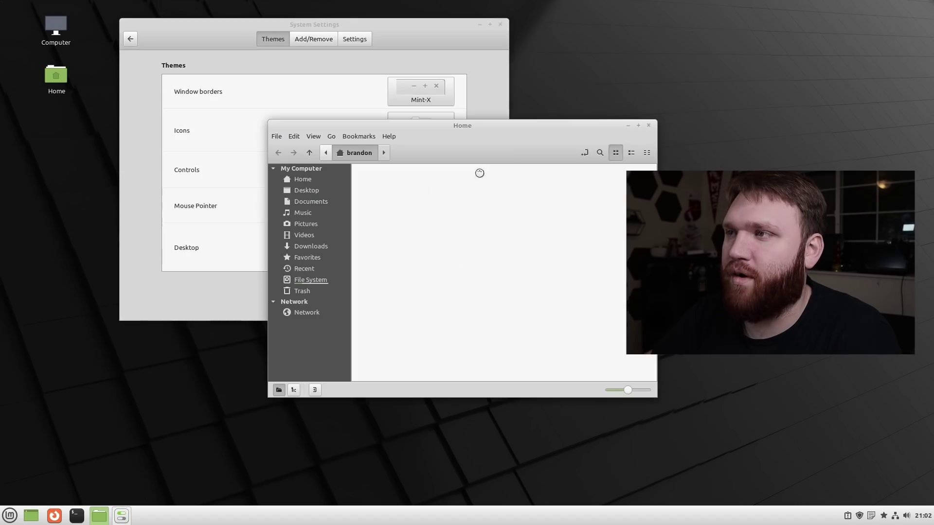
left_click_drag(535, 125, 313, 106)
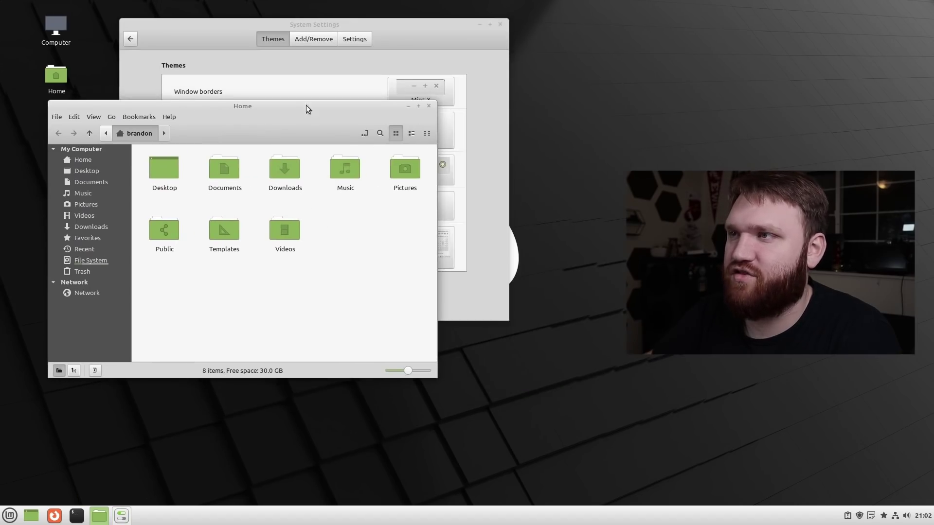
left_click(429, 106)
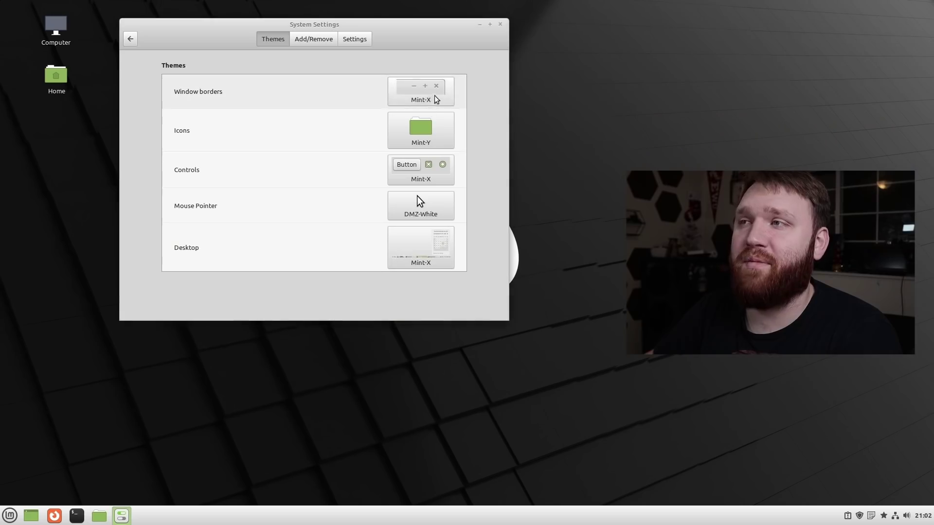
left_click(434, 96)
left_click(558, 93)
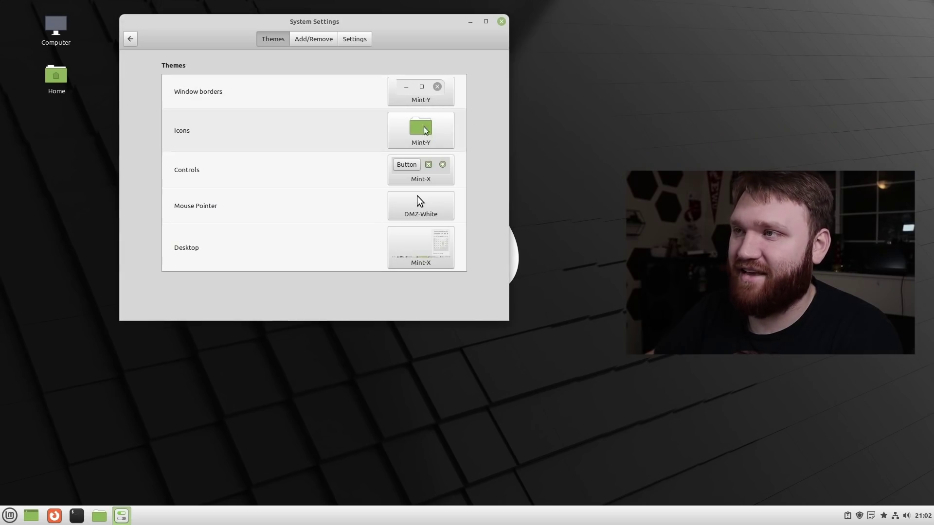
left_click(427, 169)
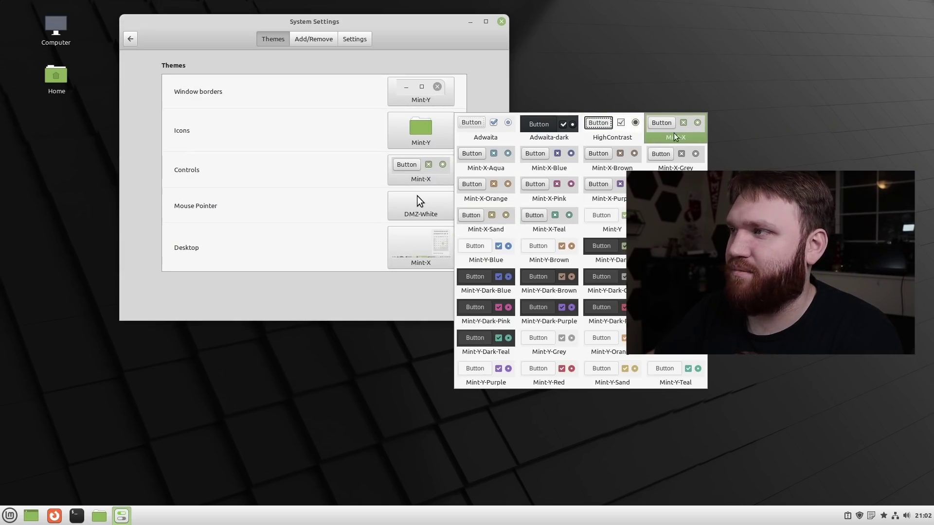
left_click(503, 141)
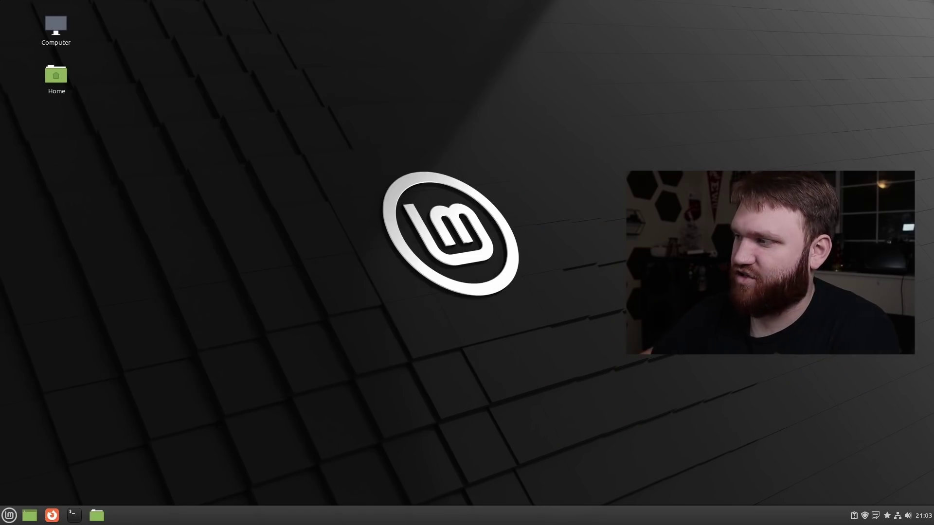
left_click(923, 515)
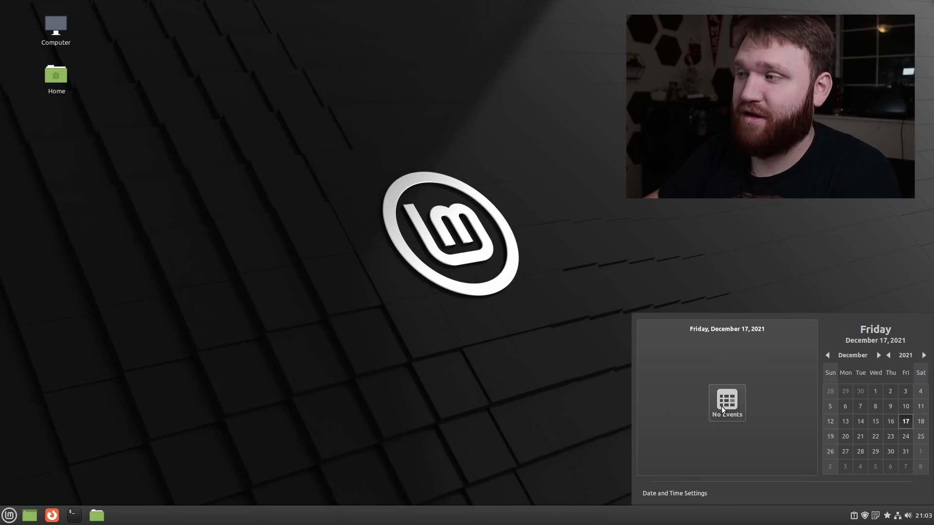
Open Calendar and create a 'Christmas Party' event on Saturday, December 18 at 13:00.
left_click(725, 404)
left_click_drag(282, 16, 139, 116)
left_click(35, 117)
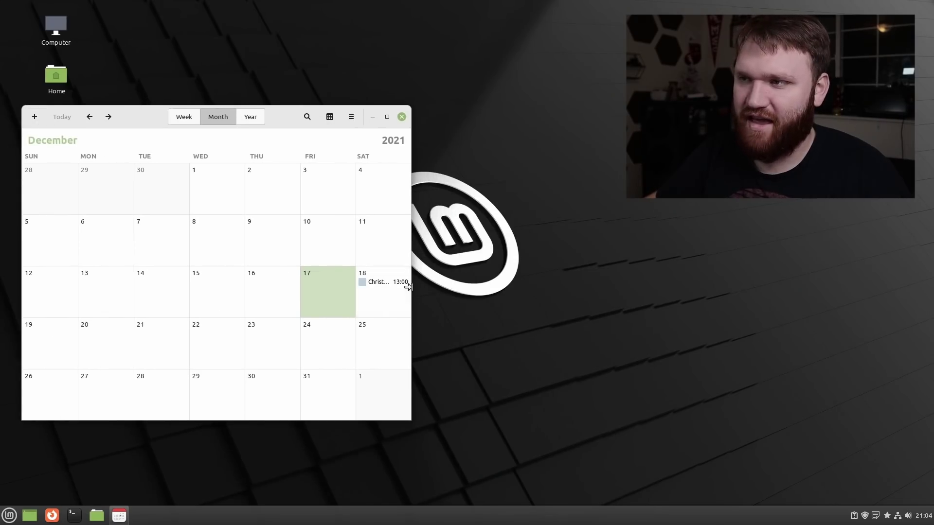
left_click_drag(407, 287, 472, 288)
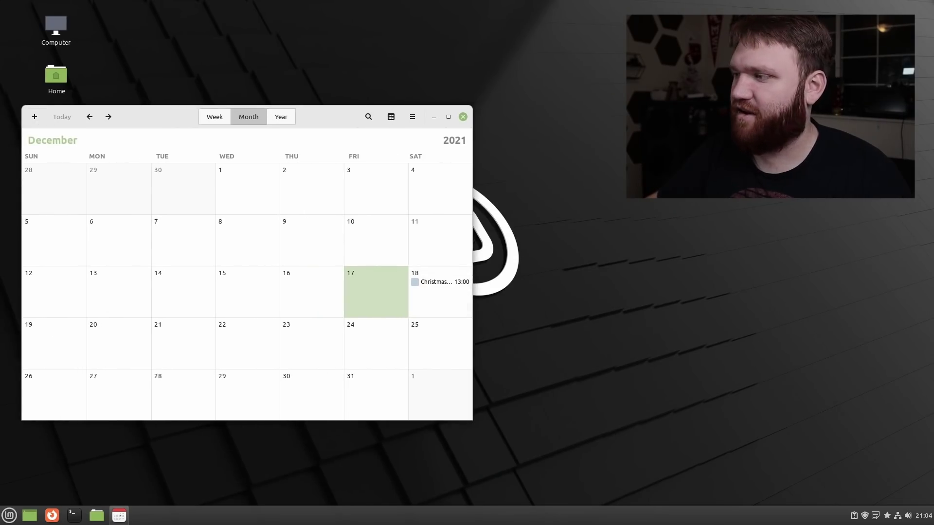
Close Calendar and confirm the Christmas Party appears on Saturday 18 in the calendar overview.
left_click(924, 516)
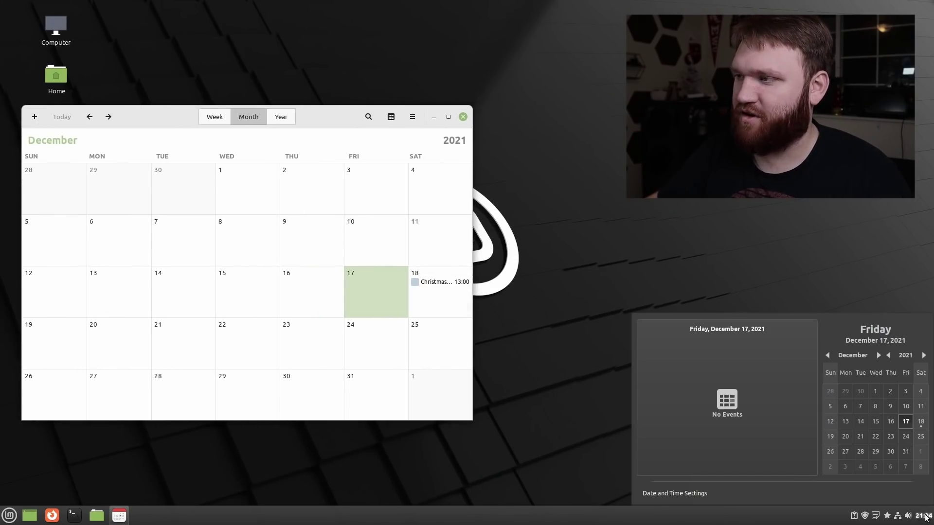
left_click(721, 391)
left_click(920, 422)
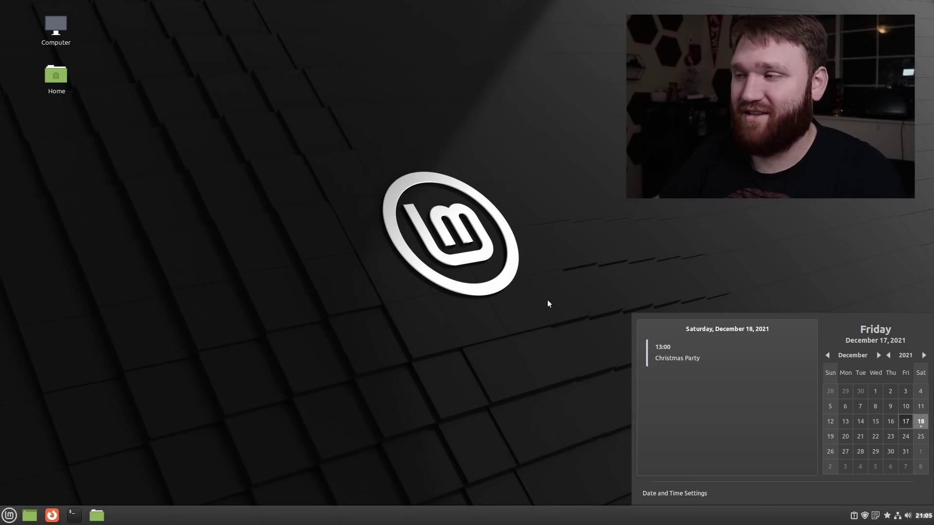
left_click(607, 346)
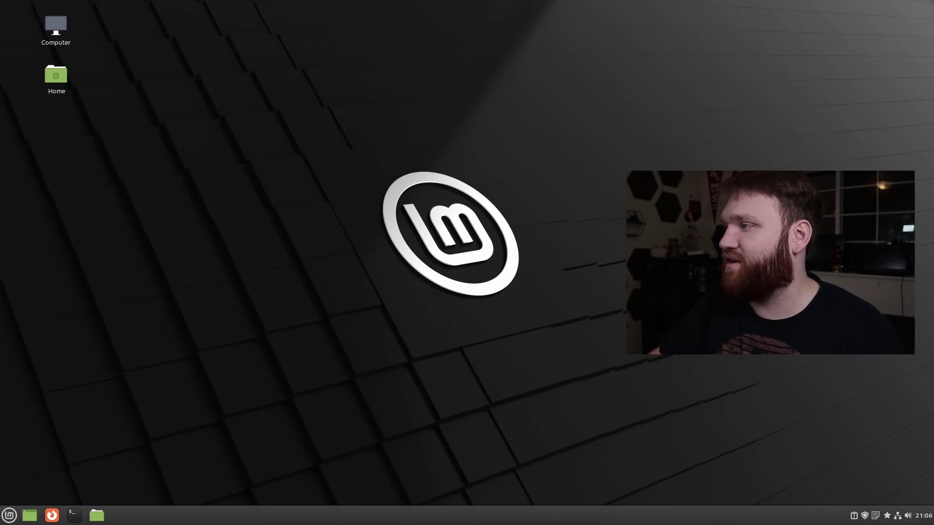
left_click(9, 516)
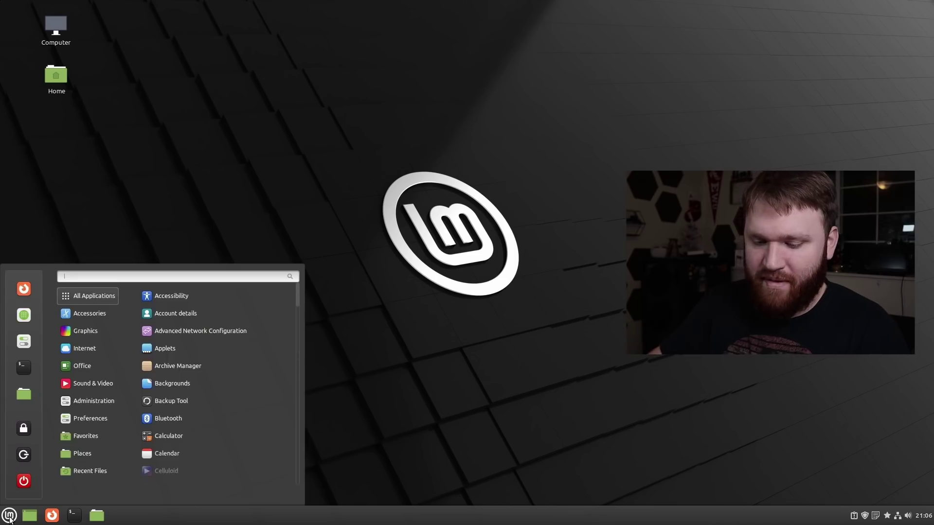
type("web")
key("Return")
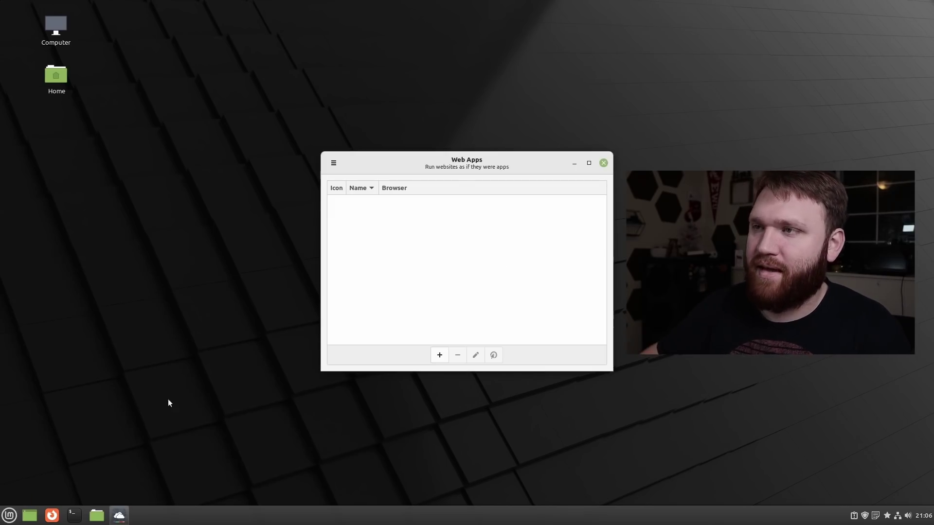
left_click(443, 355)
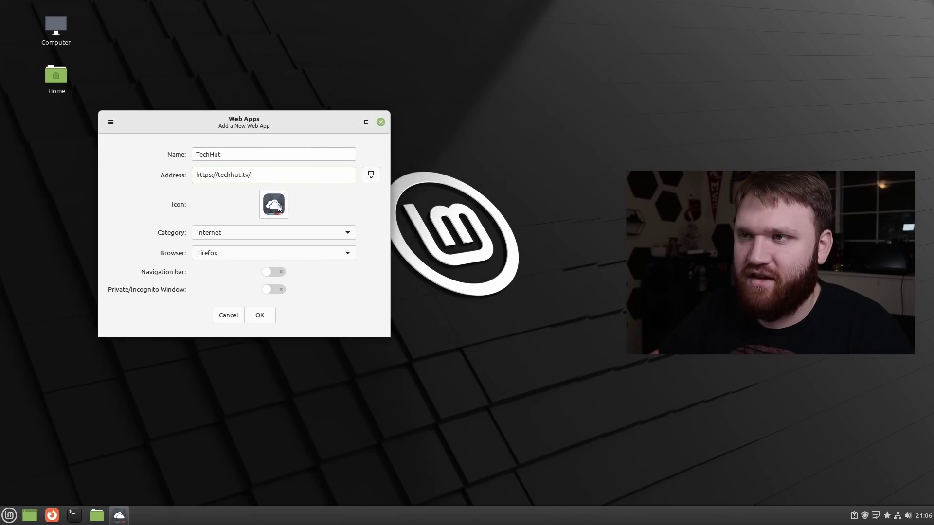
left_click(259, 316)
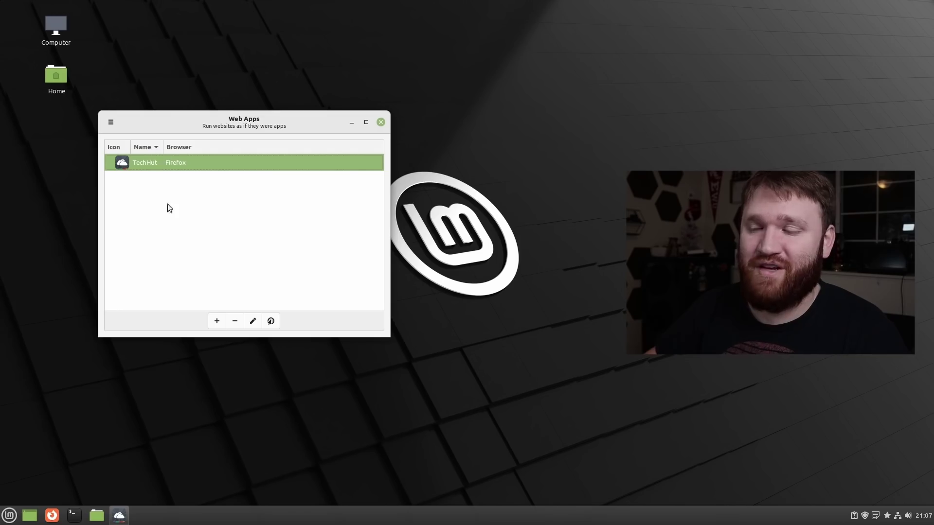
Launch the TechHut web app from a 'tech' search, scroll the site, then close it.
left_click(8, 517)
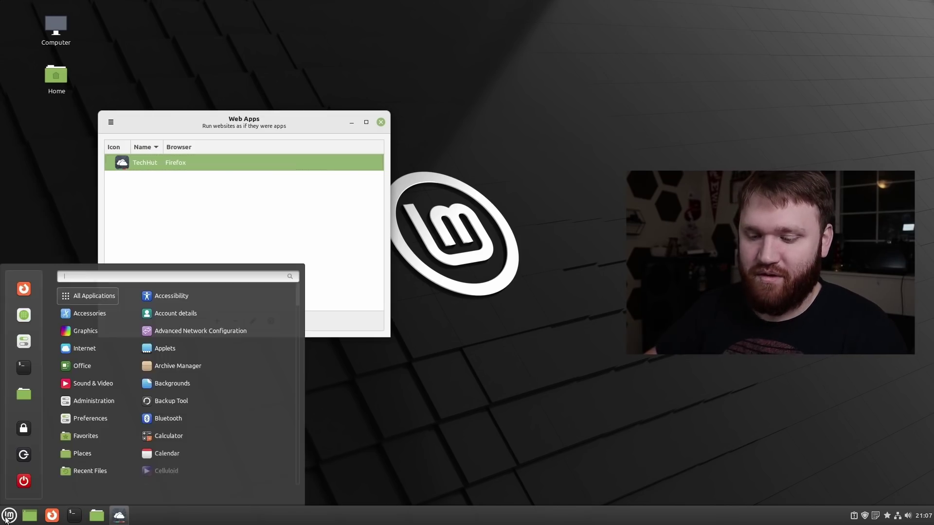
type("tech")
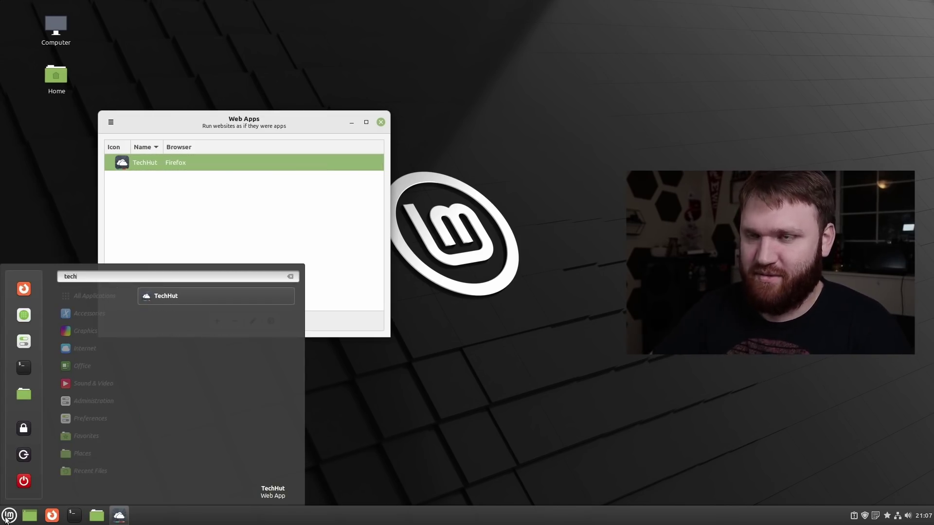
key("Return")
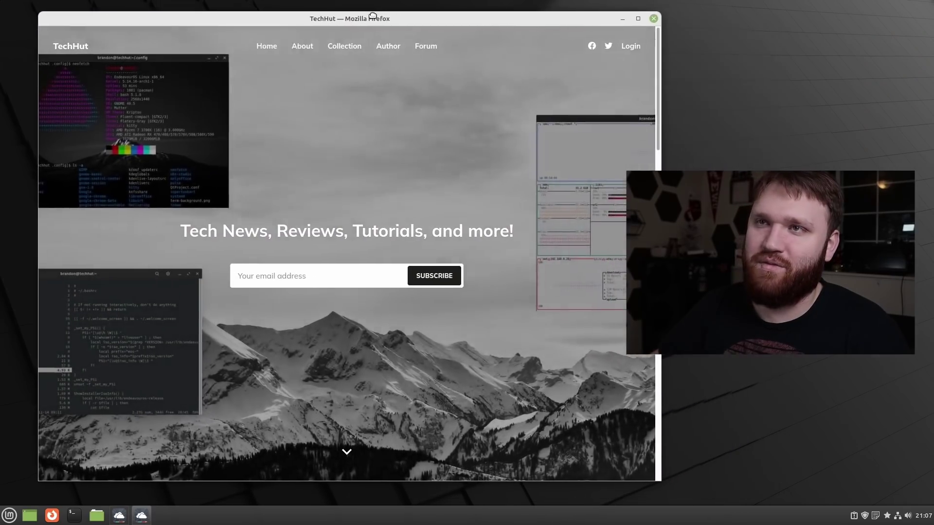
scroll(266, 197, "down", 5)
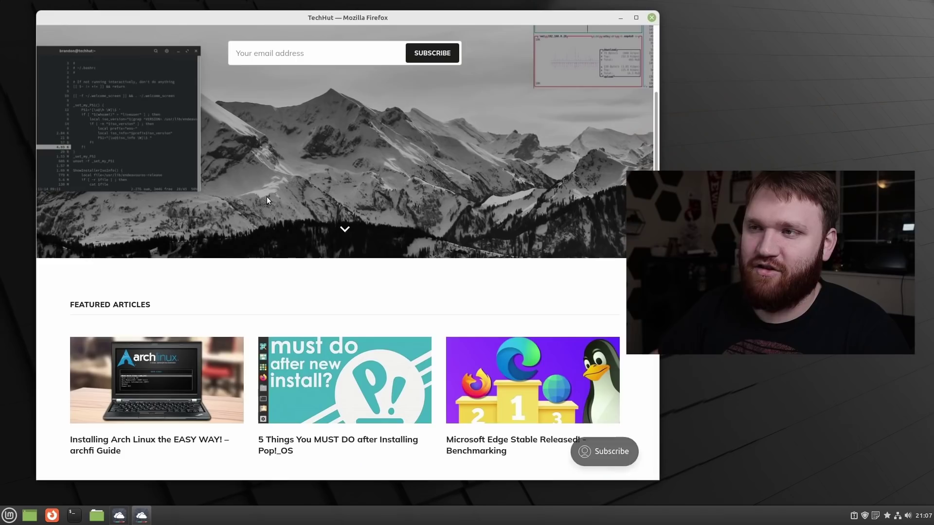
scroll(266, 196, "down", 6)
scroll(267, 200, "up", 10)
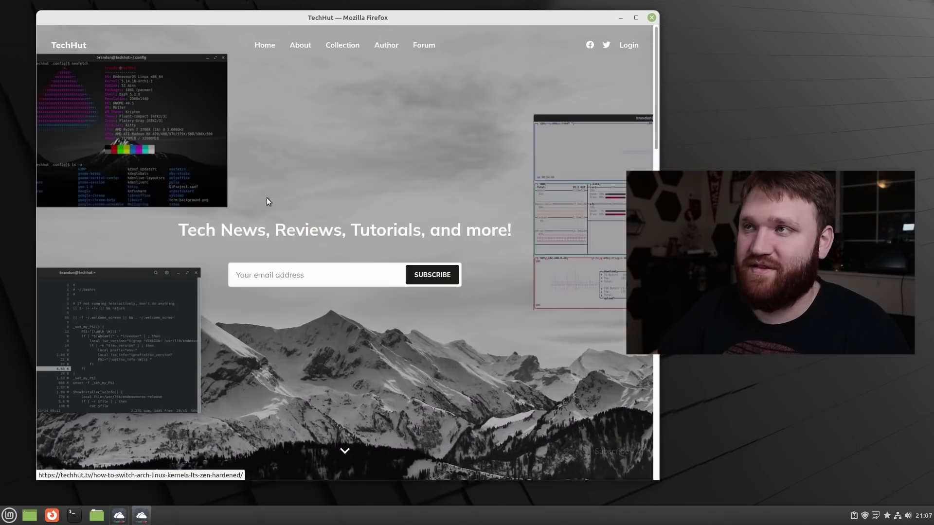
left_click(652, 18)
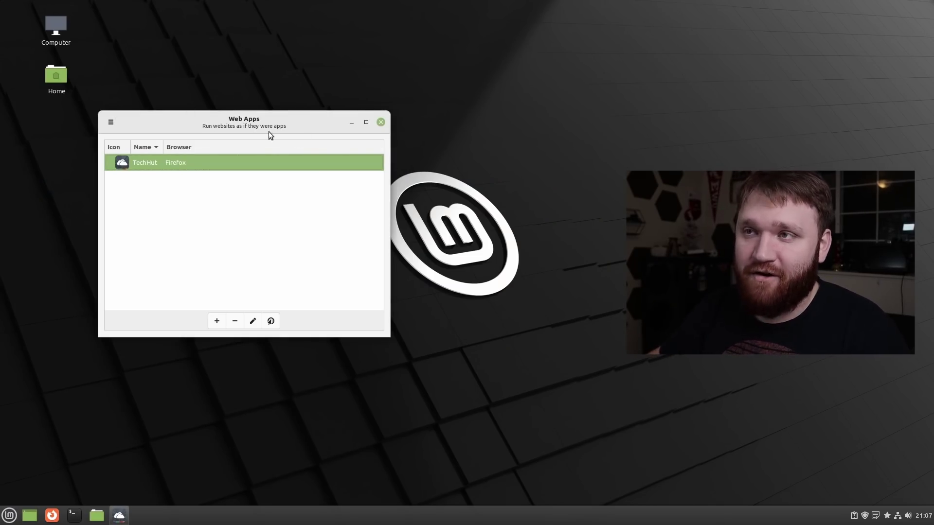
left_click_drag(290, 127, 248, 174)
Close Web Apps and open desktop Backgrounds on the Una wallpaper collection.
left_click(339, 169)
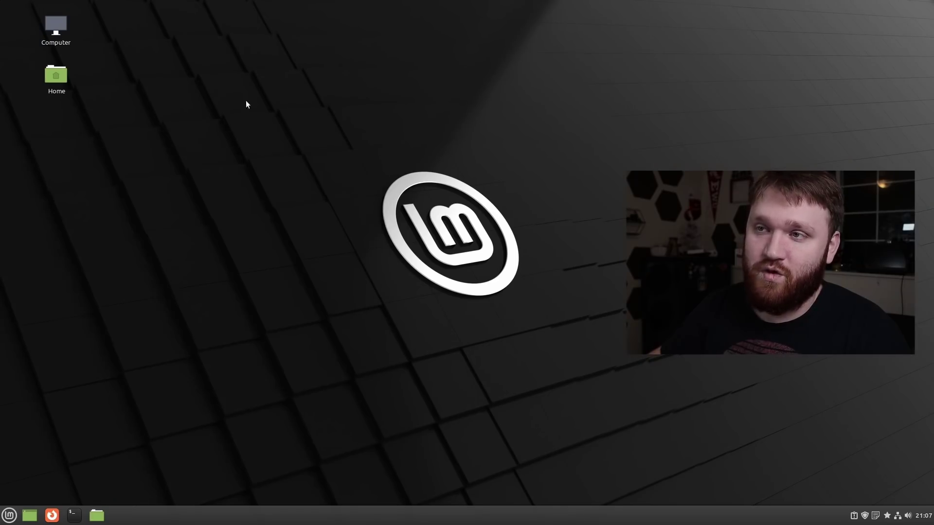
right_click(255, 261)
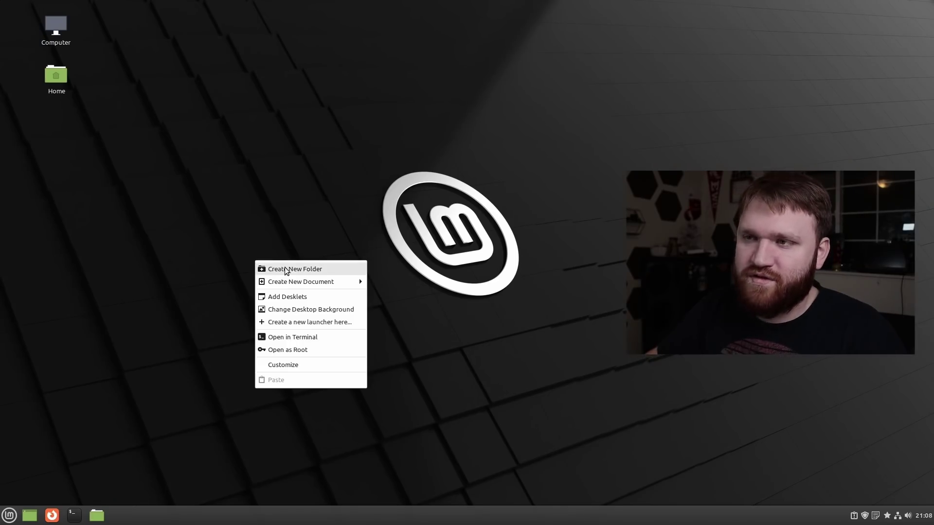
left_click(310, 309)
left_click_drag(409, 122, 211, 101)
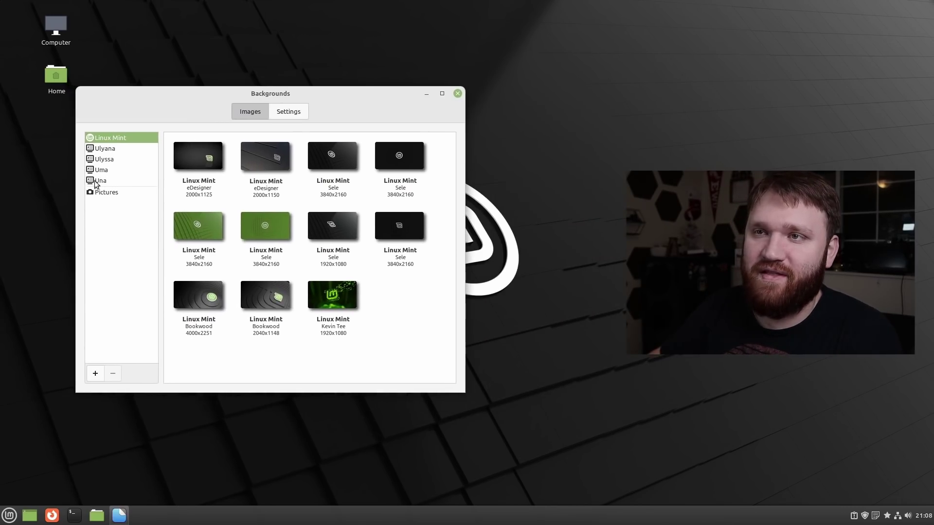
left_click(103, 181)
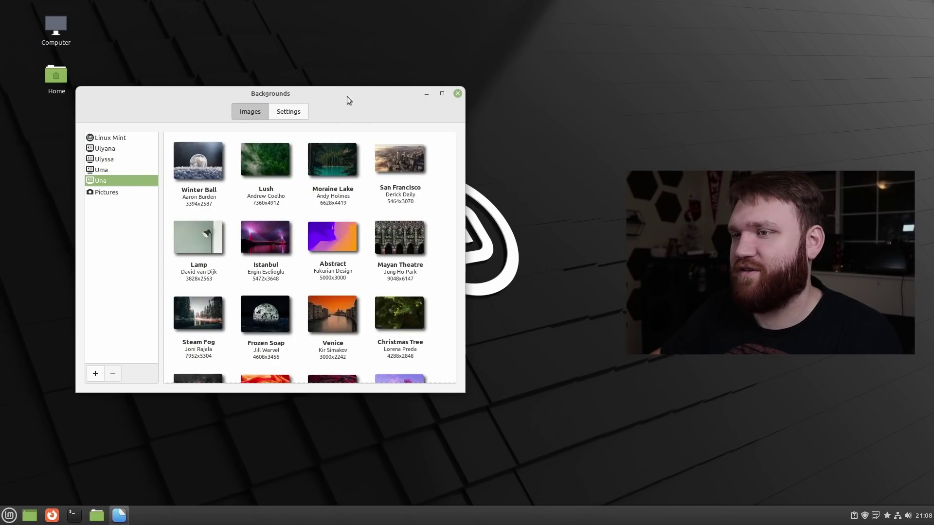
left_click_drag(347, 98, 286, 200)
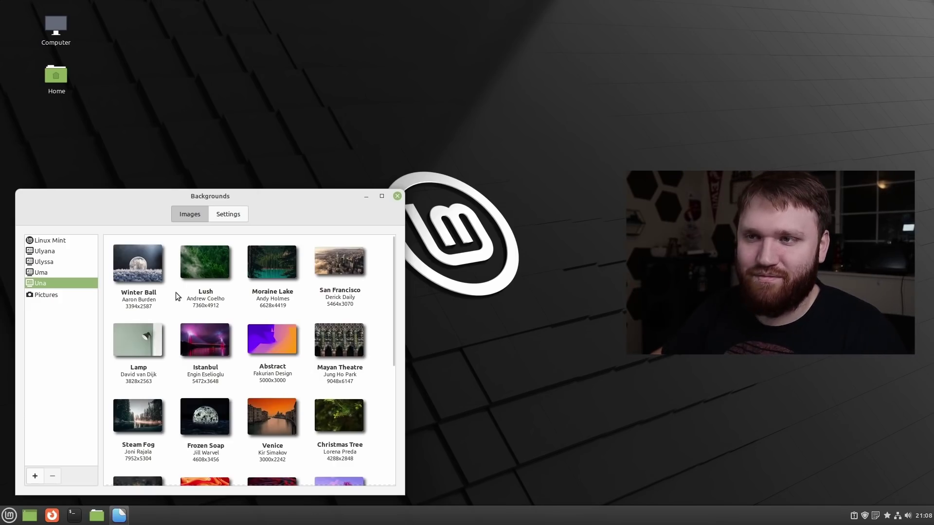
Try the Winter Ball, Abstract and San Francisco wallpapers.
left_click(124, 262)
scroll(335, 365, "down", 1)
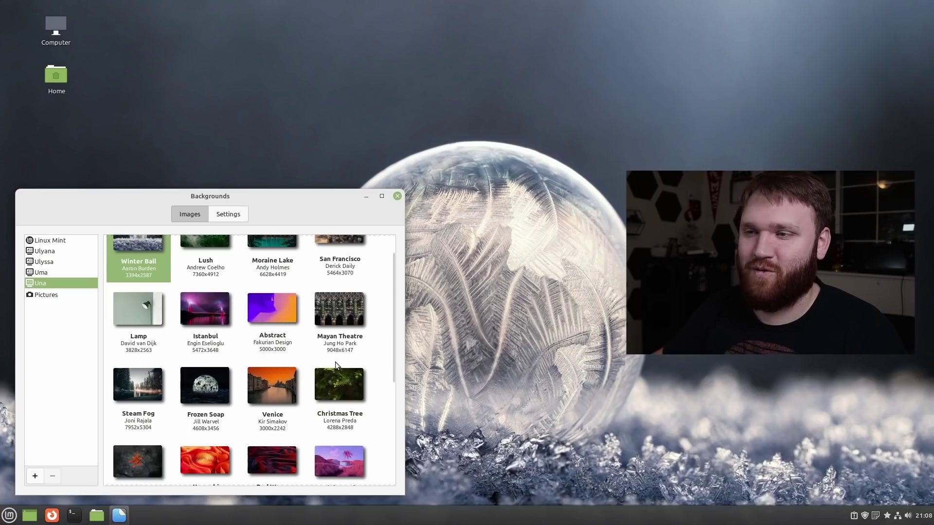
left_click(271, 299)
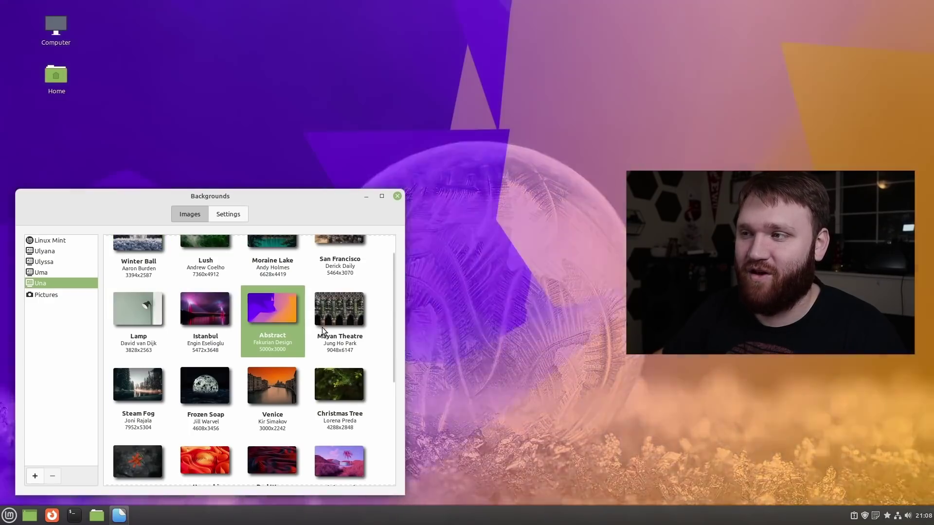
mouse_move(304, 192)
left_mouse_down()
mouse_move(402, 329)
mouse_move(263, 175)
mouse_move(296, 171)
mouse_move(309, 182)
left_mouse_up()
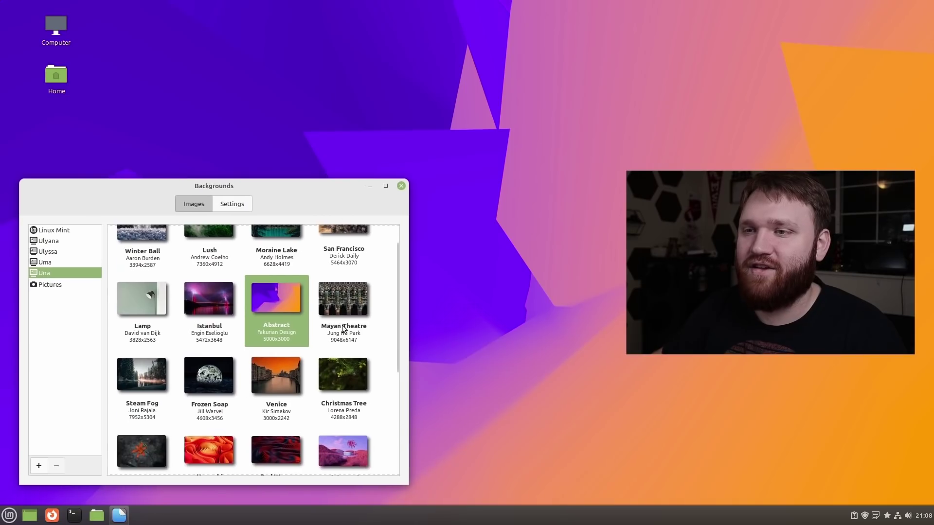
scroll(336, 302, "up", 1)
left_click(335, 257)
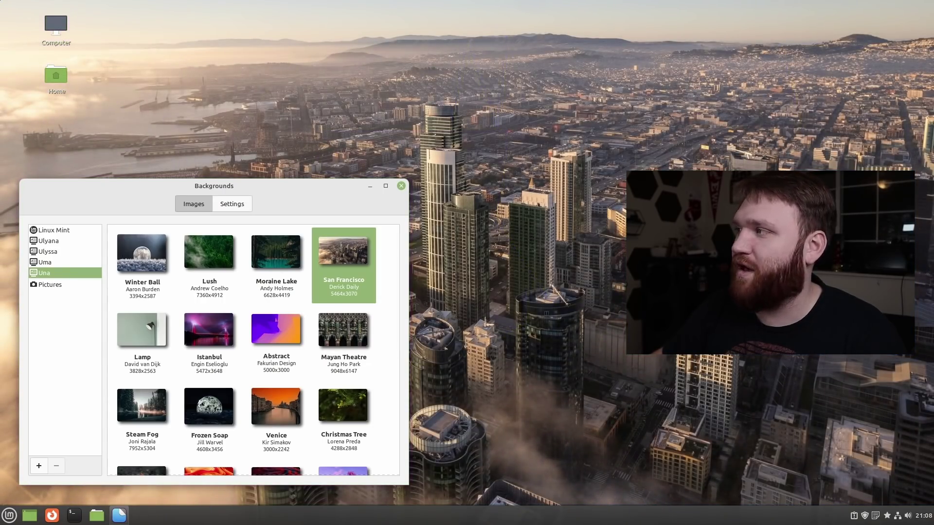
Try Moraine Lake and Lush, settle on Christmas Tree, and close Backgrounds.
left_click(267, 257)
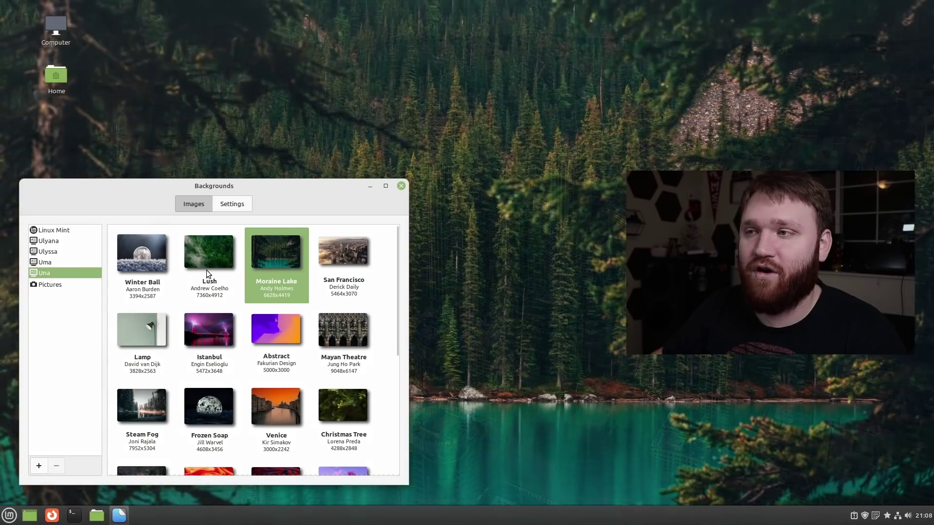
left_click(205, 249)
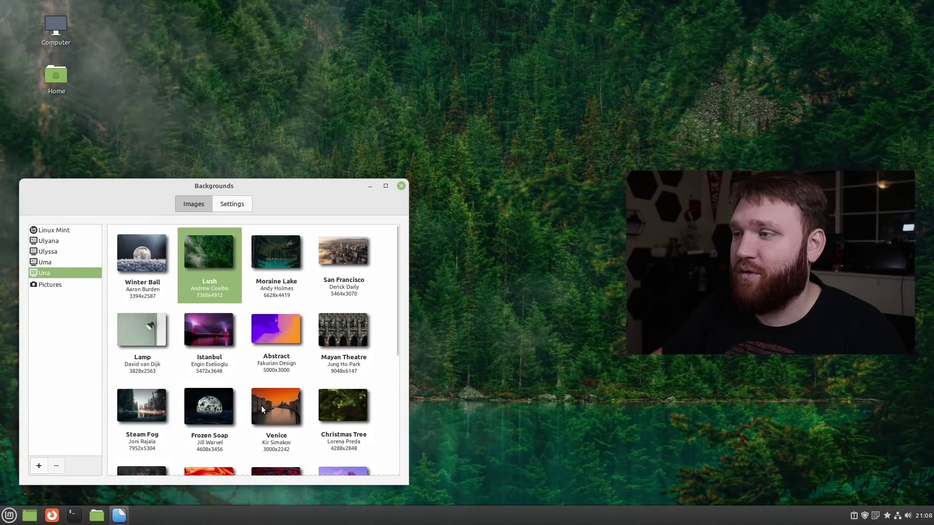
scroll(343, 422, "down", 1)
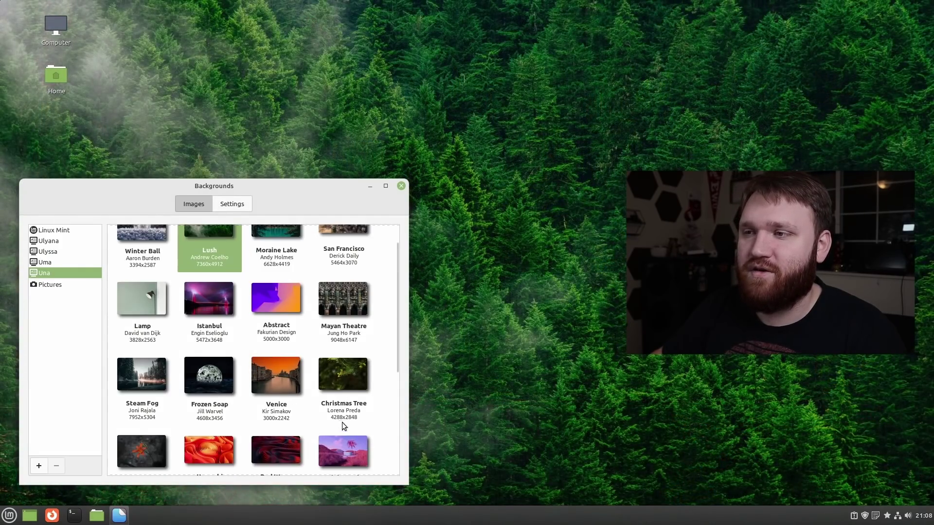
left_click(339, 359)
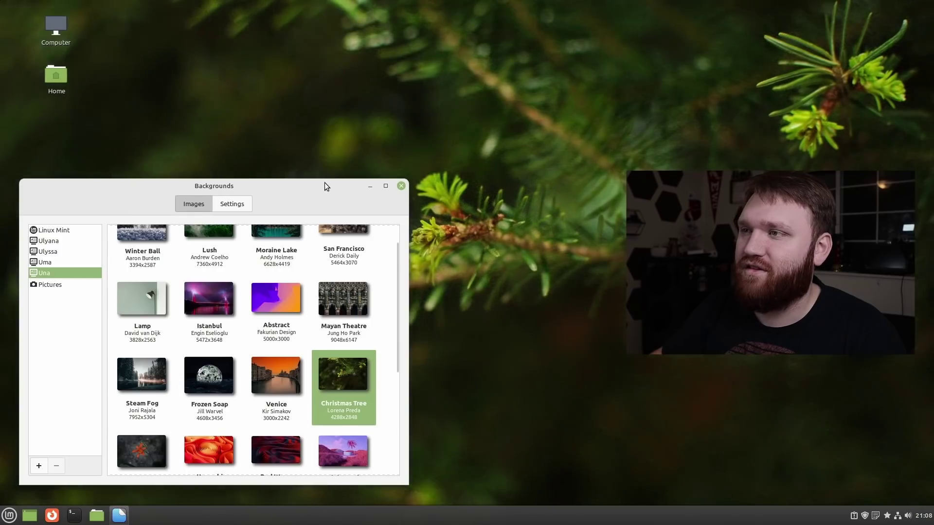
left_click_drag(324, 187, 320, 164)
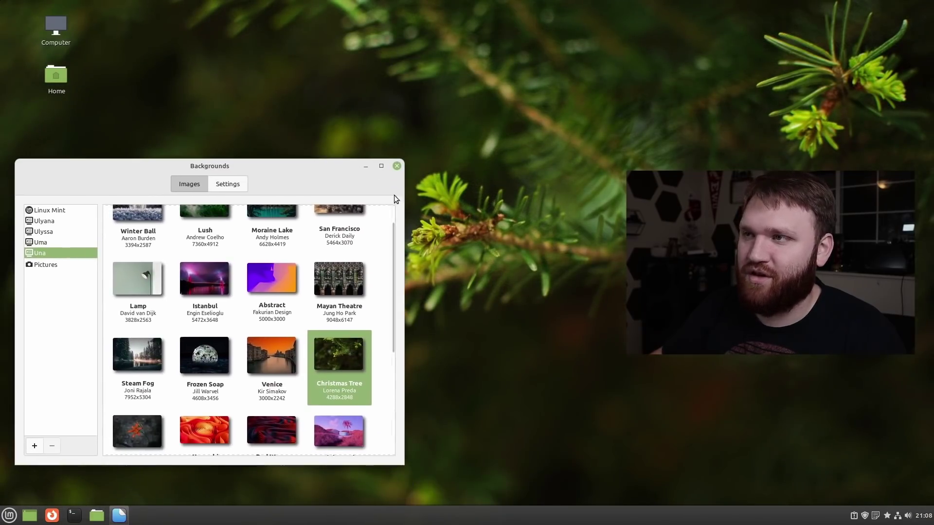
left_click(398, 167)
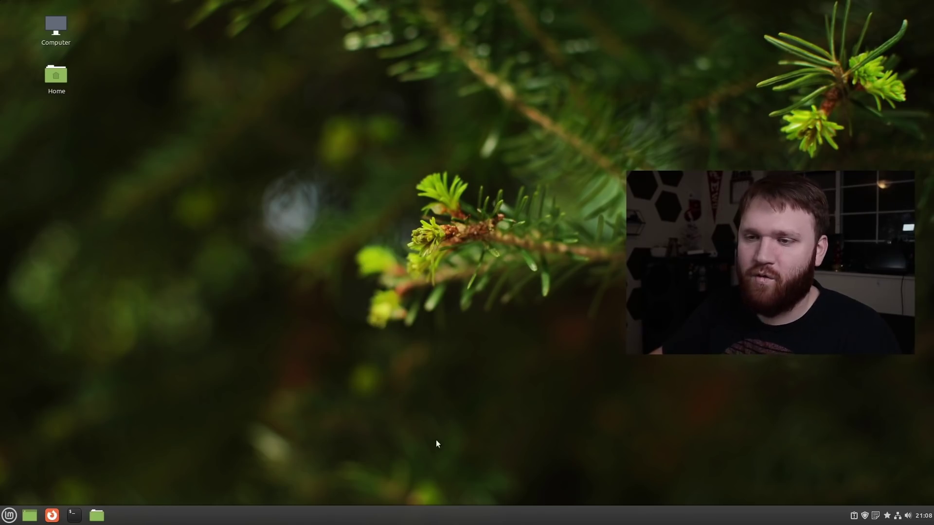
In a terminal, confirm neofetch is installed, run neofetch, and highlight the 5.4.0-91-generic kernel.
left_click(76, 520)
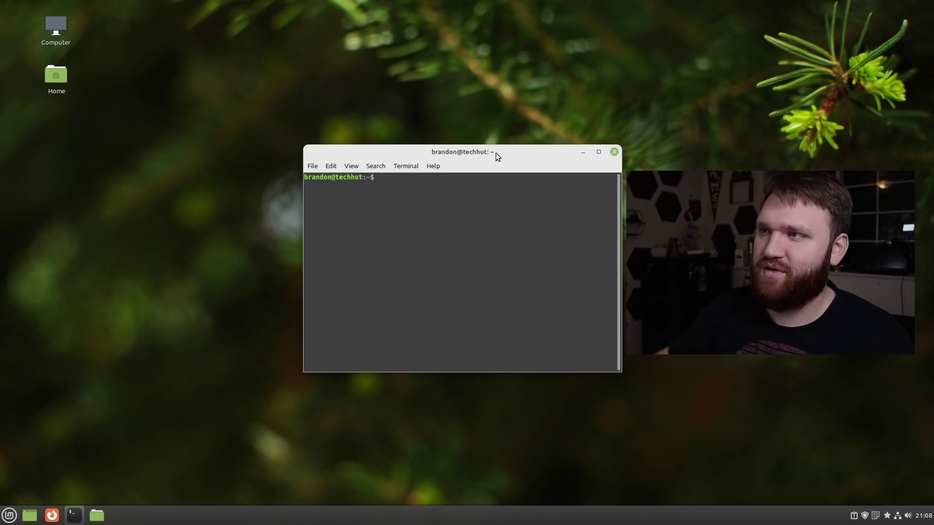
left_click_drag(496, 153, 267, 153)
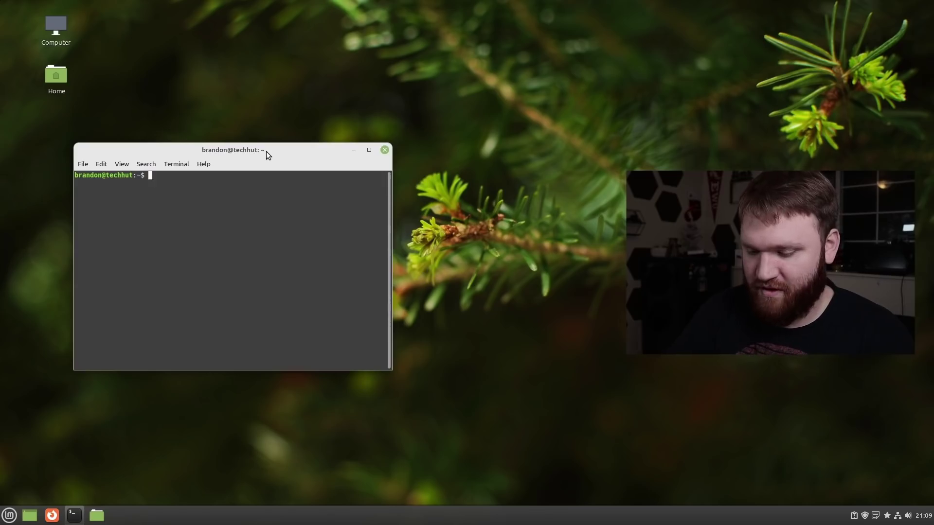
type("sudo apt install")
type("neofetch")
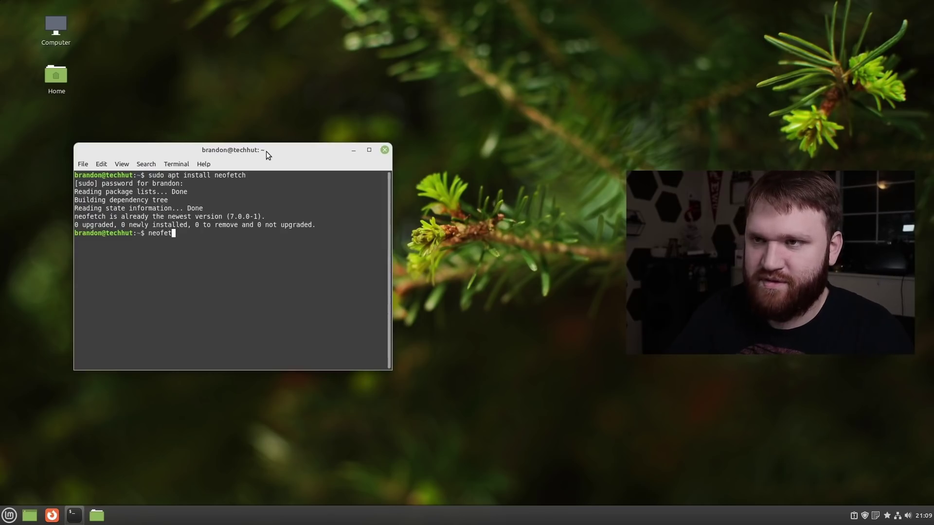
key("Return")
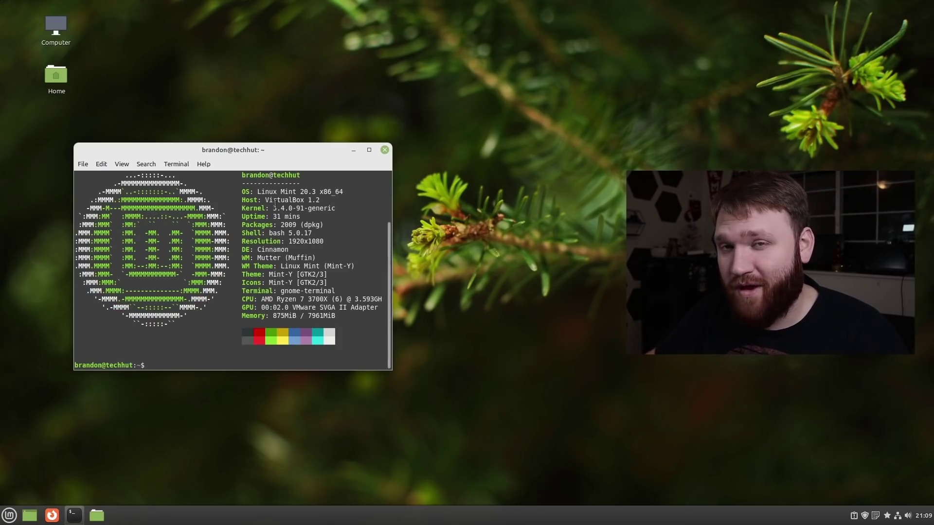
left_click_drag(291, 209, 254, 210)
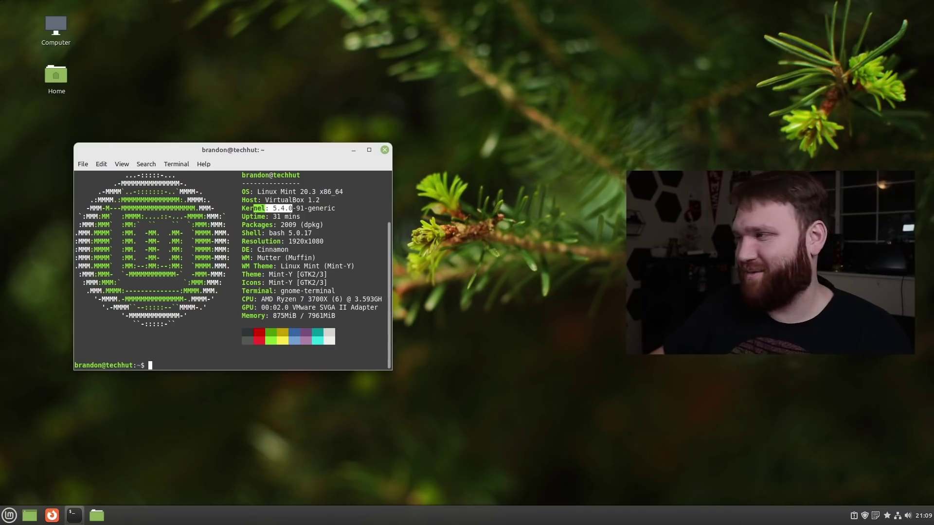